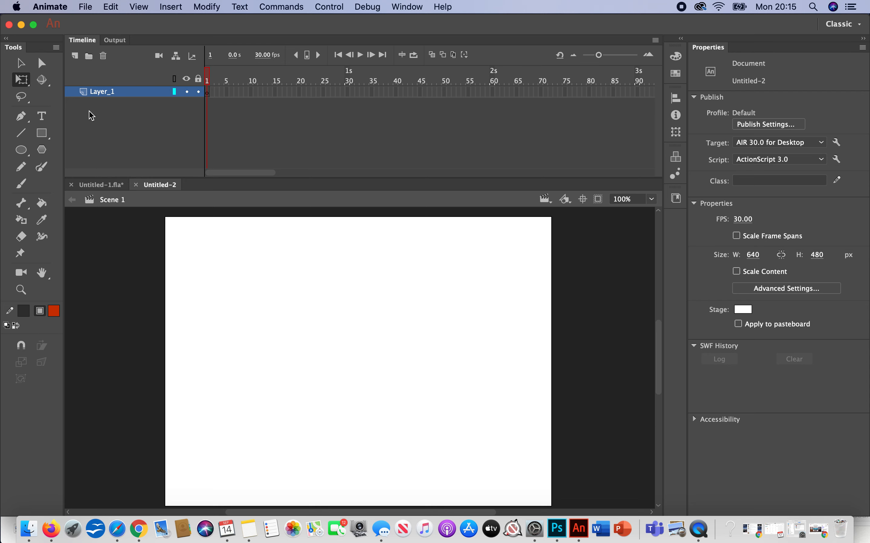
Step: Activate the Rectangle tool for drawing on Layer_1
click(42, 132)
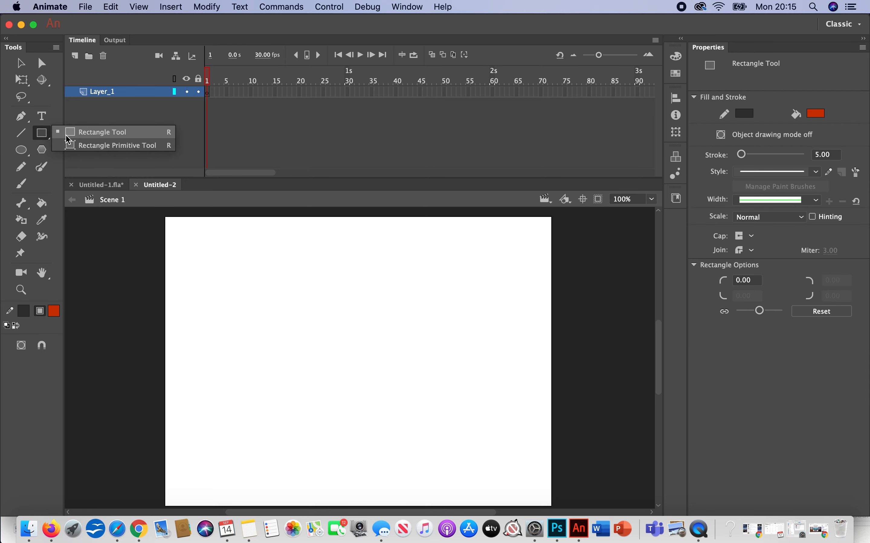
click(68, 137)
click(54, 311)
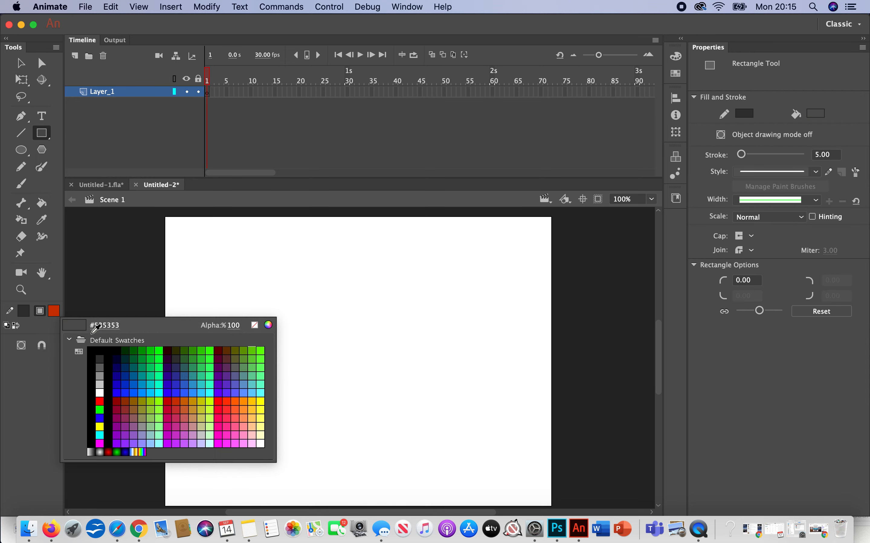
click(254, 326)
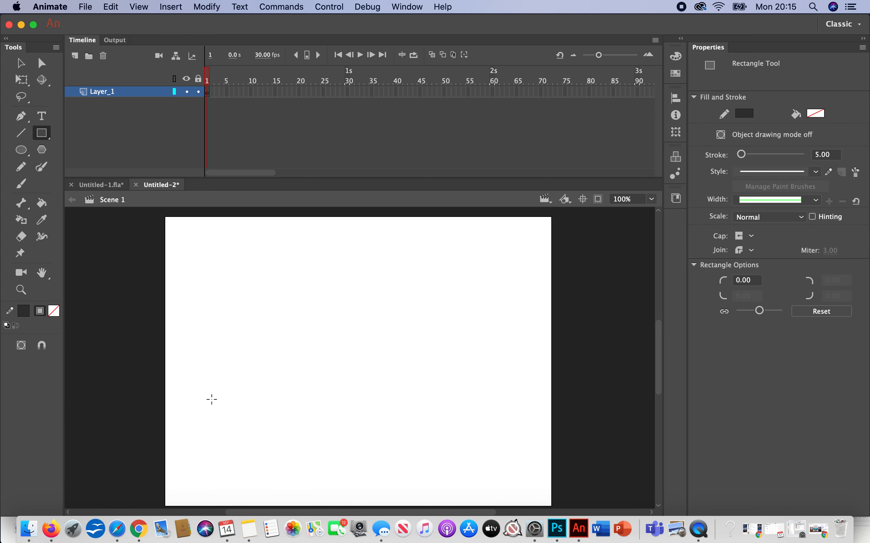
scroll(212, 399, down, 2)
scroll(212, 399, up, 2)
scroll(213, 402, down, 2)
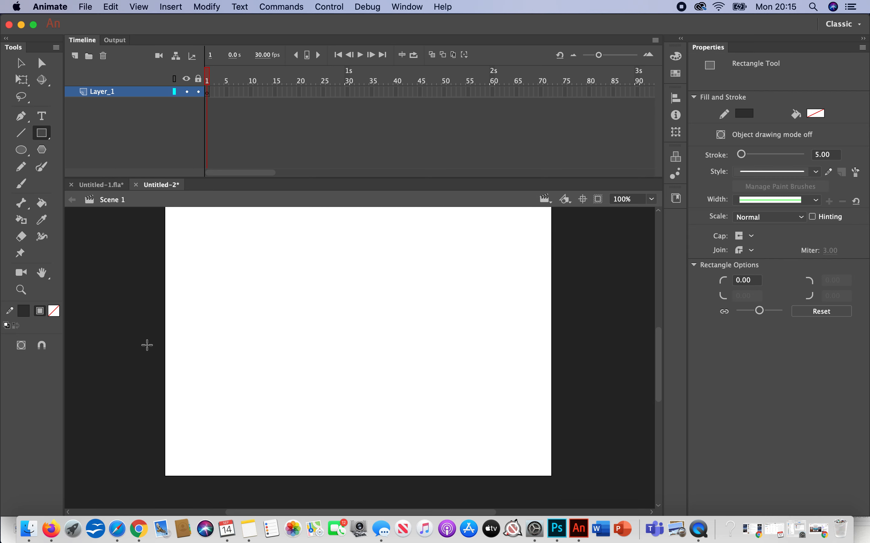
drag(165, 339, 182, 482)
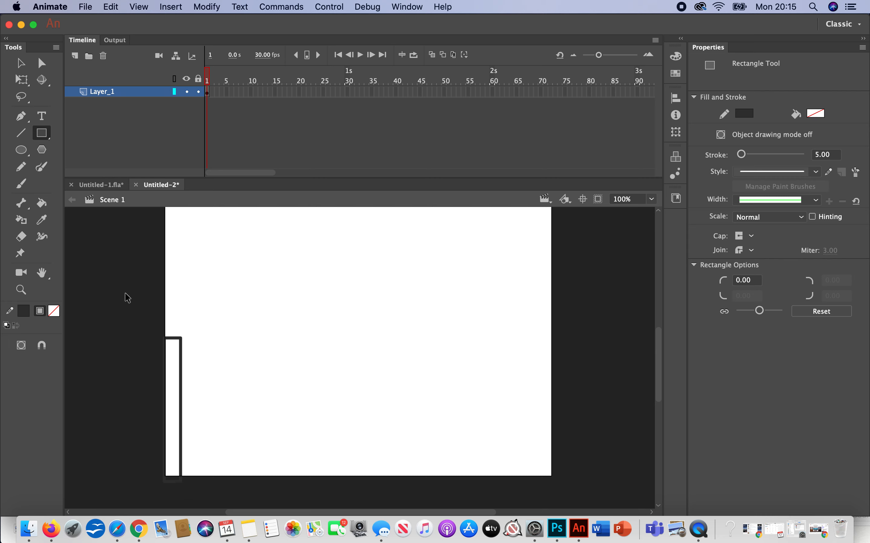
key(super+z)
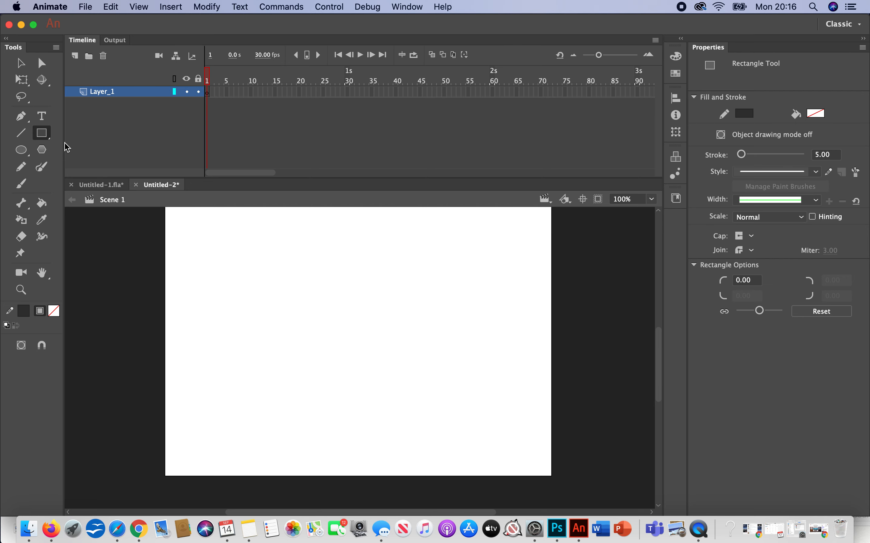
Step: Set the rectangle stroke to no colour and the fill to dark gray, with the tool column slightly narrowed
mouse_move(62, 143)
mouse_down()
mouse_move(130, 147)
mouse_move(27, 140)
mouse_move(57, 141)
mouse_up()
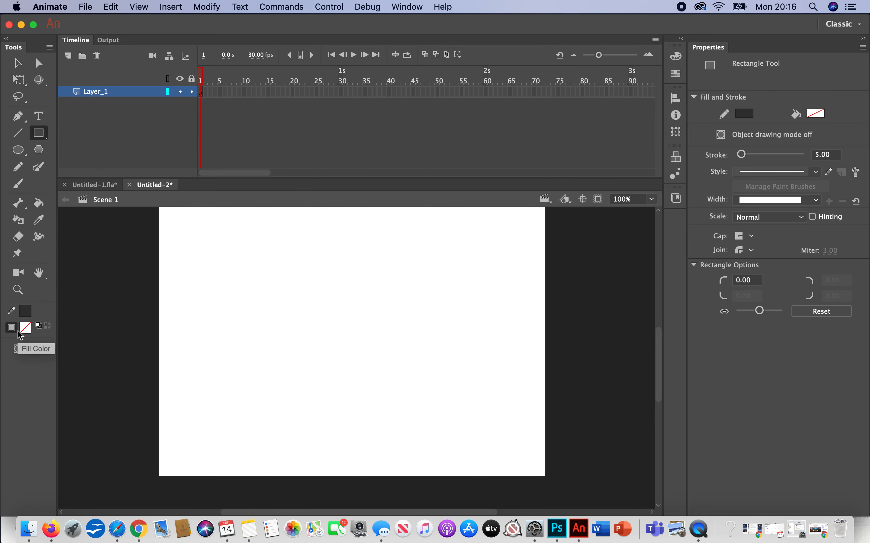
click(27, 315)
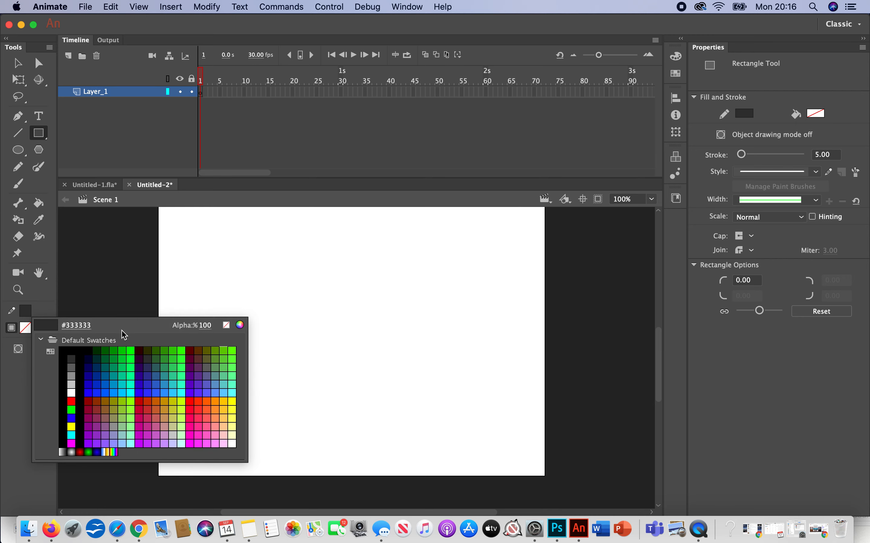
click(227, 327)
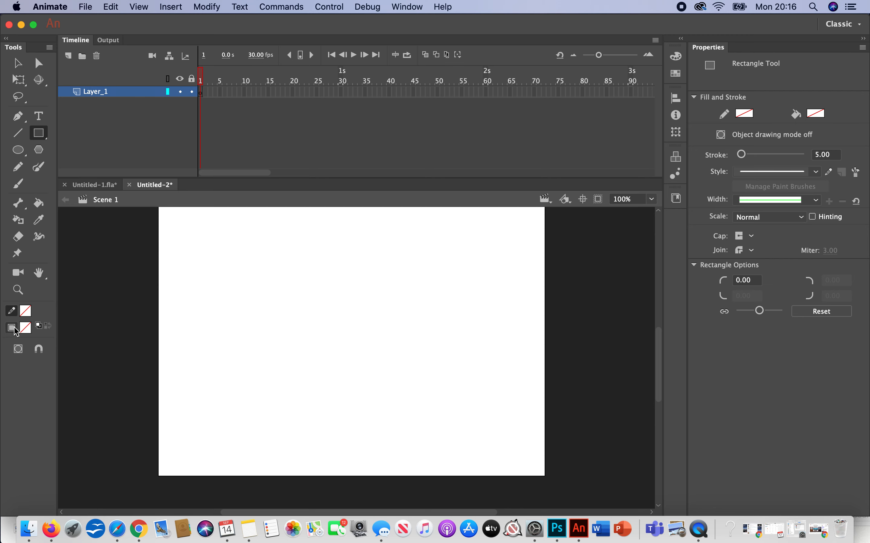
click(26, 328)
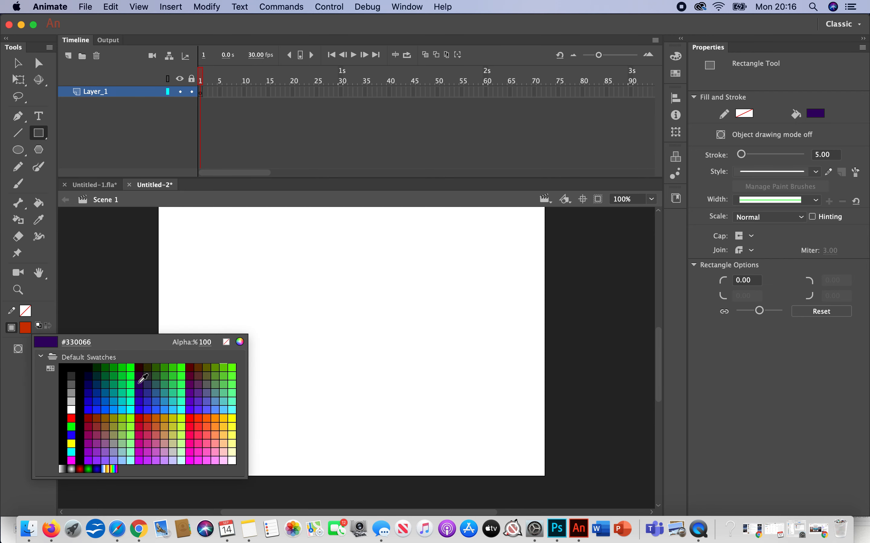
click(71, 377)
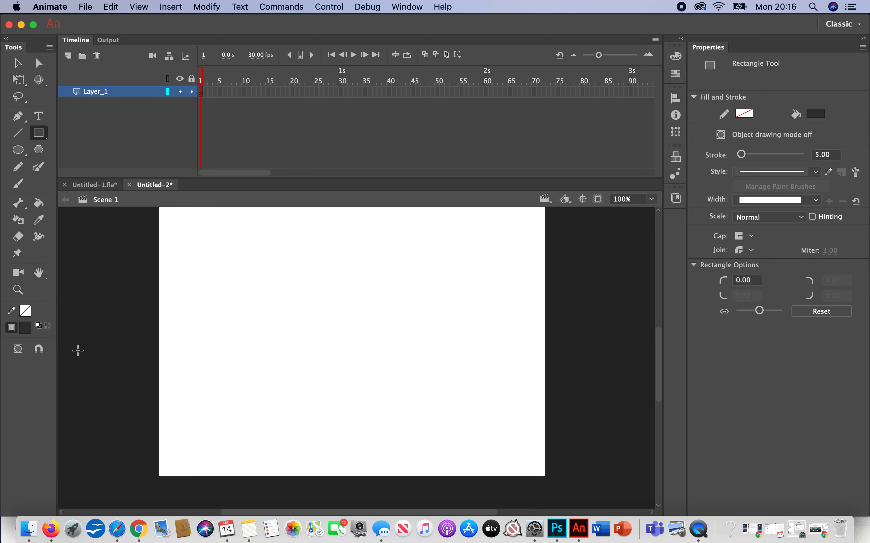
Step: Draw eleven adjoining dark gray rectangles of varied widths and heights along the stage's bottom edge, spanning its full width as a city skyline
drag(162, 333, 179, 477)
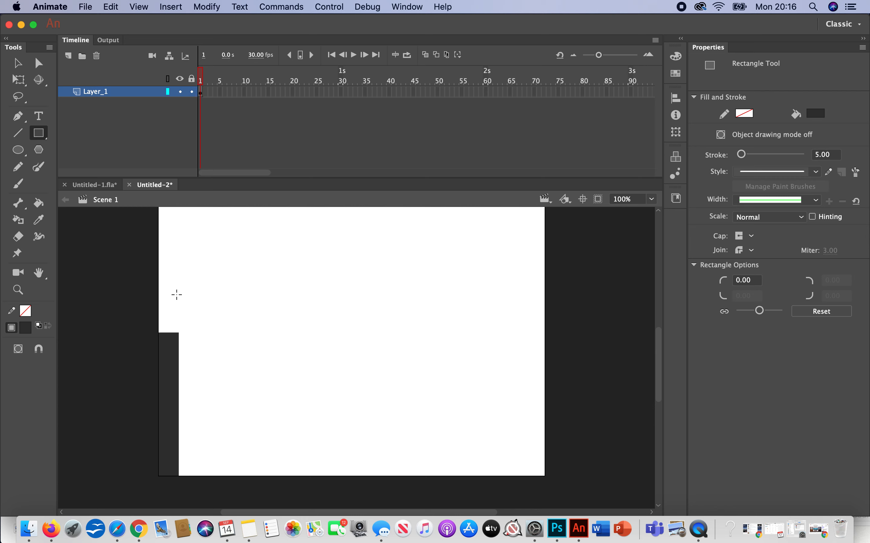
drag(177, 311, 203, 479)
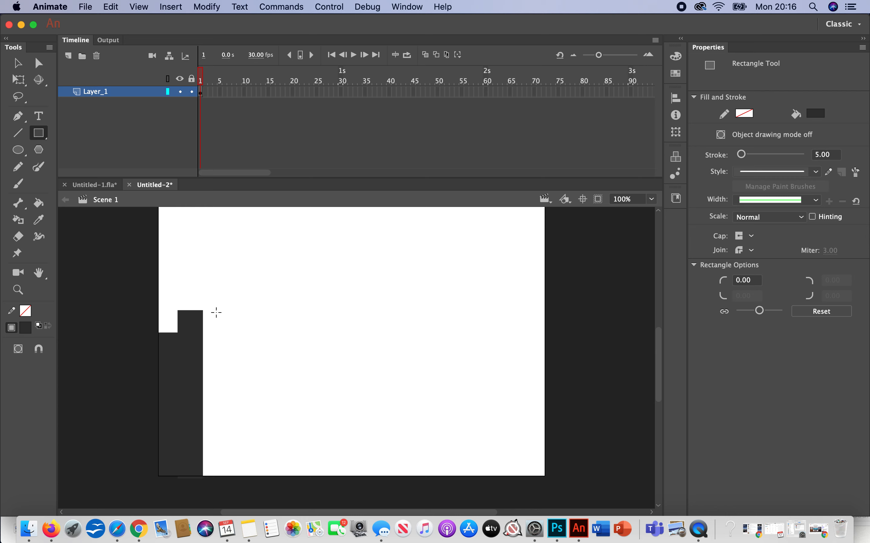
drag(203, 348, 225, 479)
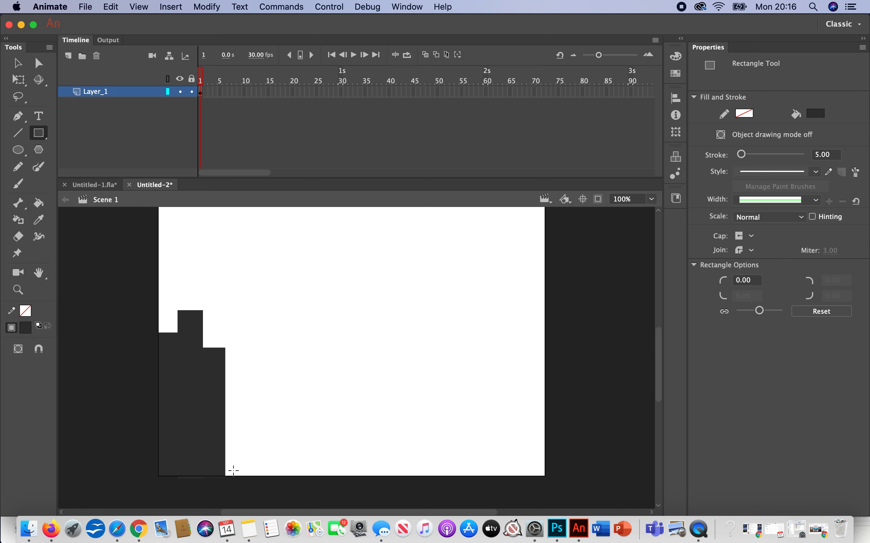
drag(226, 306, 252, 478)
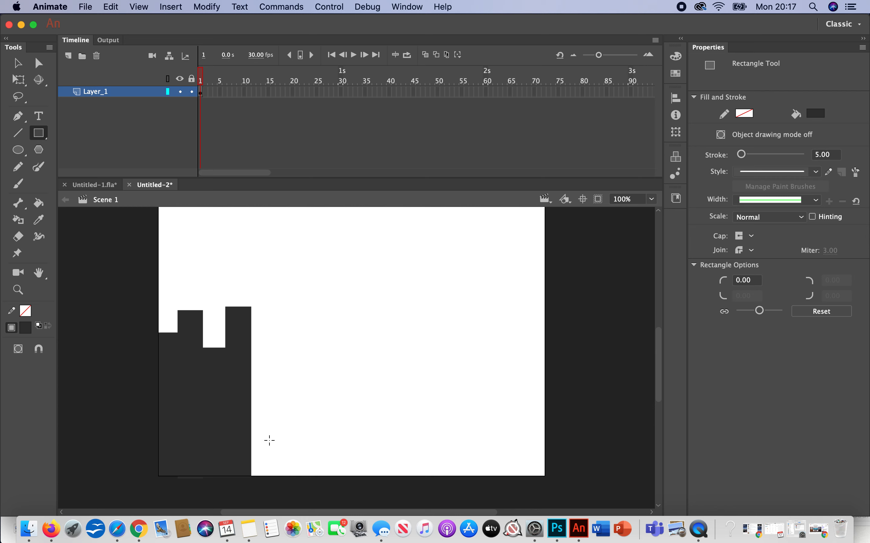
drag(252, 390, 329, 479)
drag(318, 267, 358, 478)
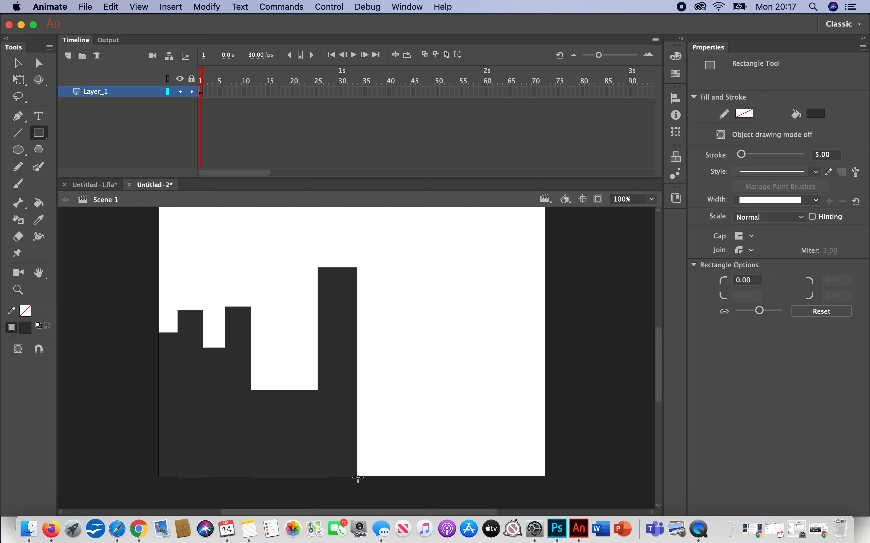
drag(357, 368, 393, 480)
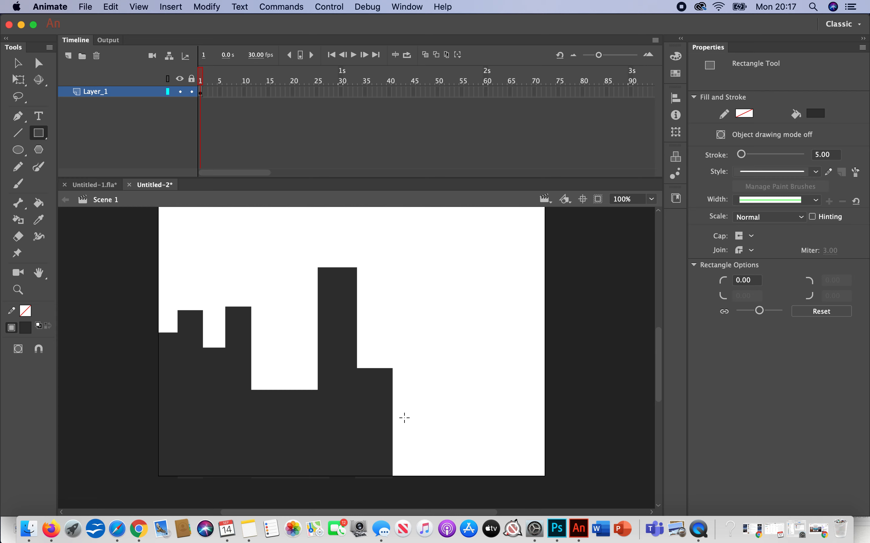
drag(392, 402, 432, 482)
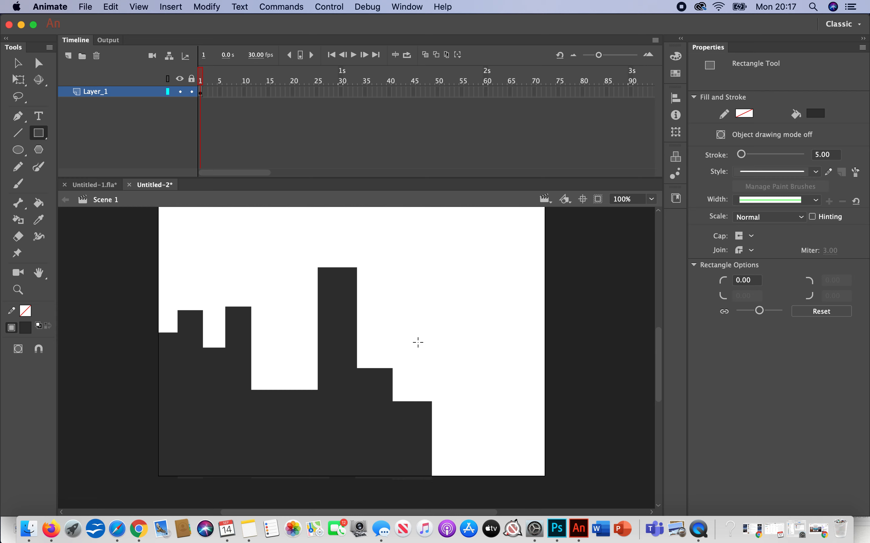
drag(423, 328, 468, 477)
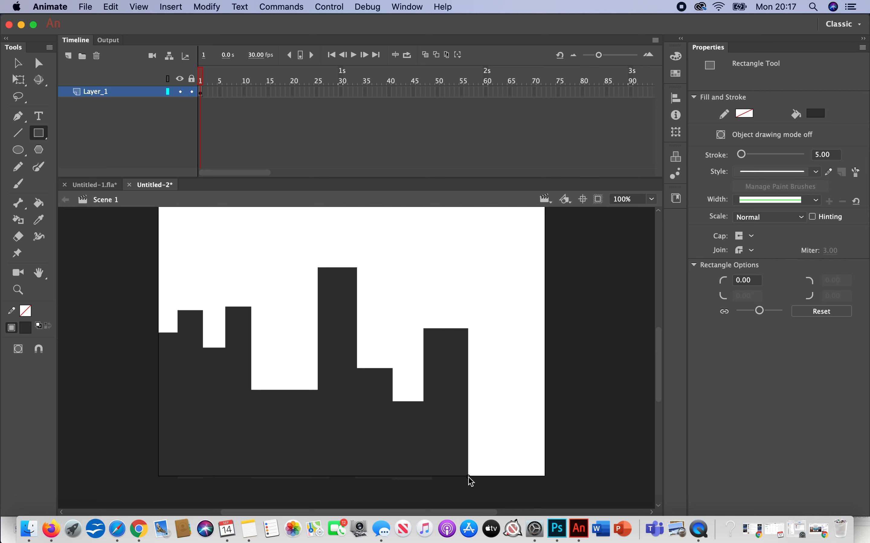
drag(467, 302, 512, 482)
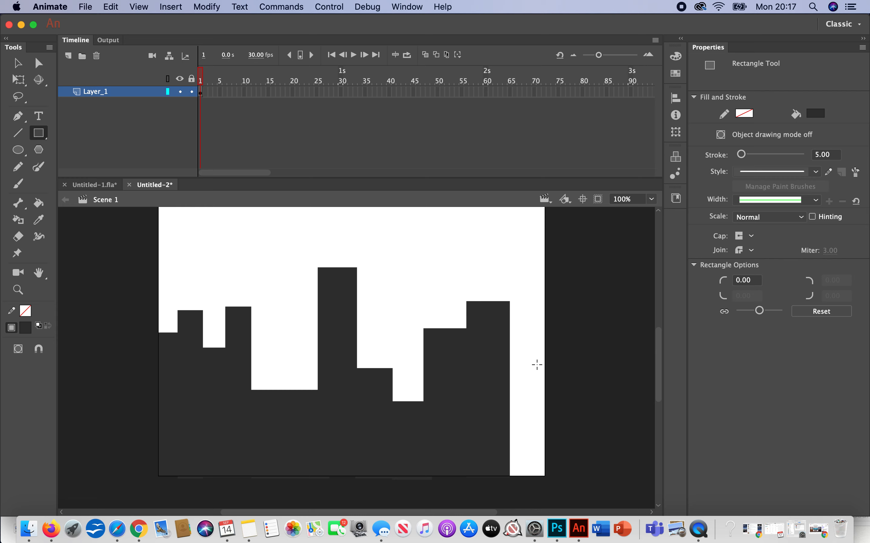
drag(511, 356, 550, 480)
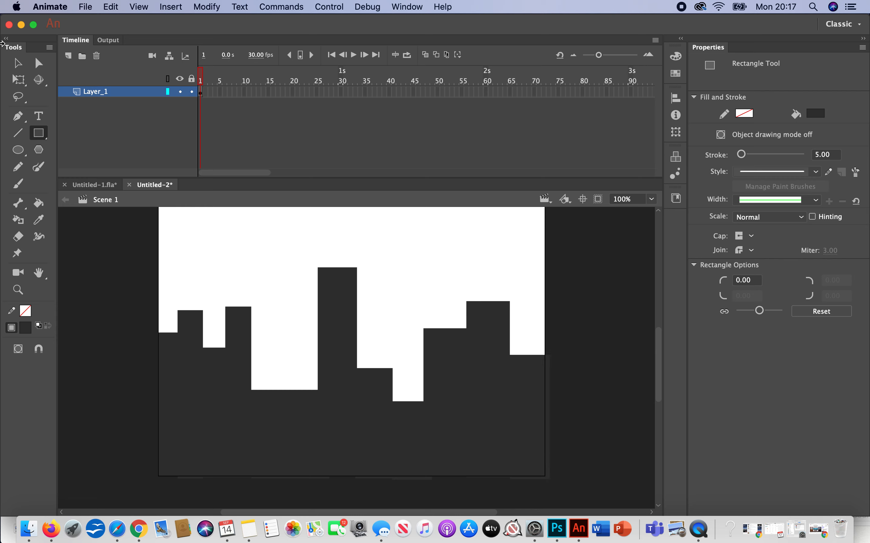
Step: Reshape the rooflines with the Selection tool: pull peaks on the tallest, far-right and narrow left towers, and arch the wide low building's roof
click(16, 64)
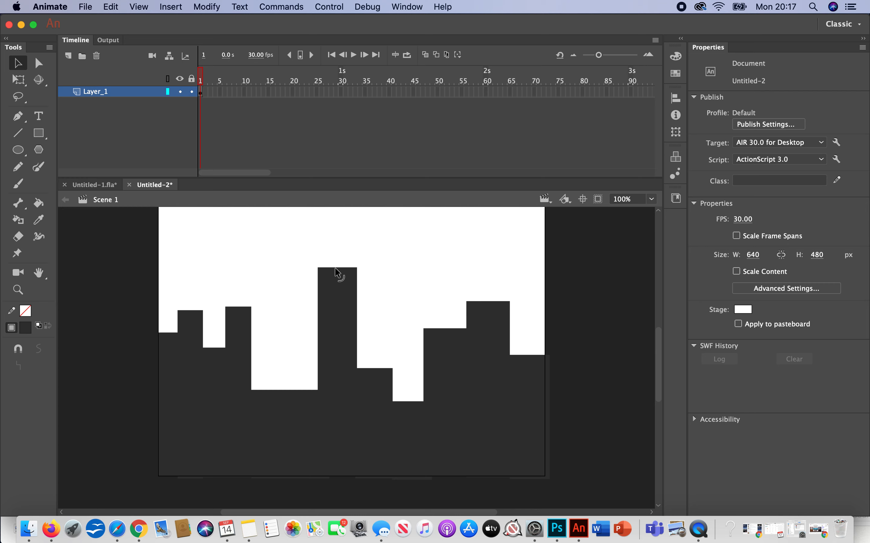
drag(337, 269, 353, 244)
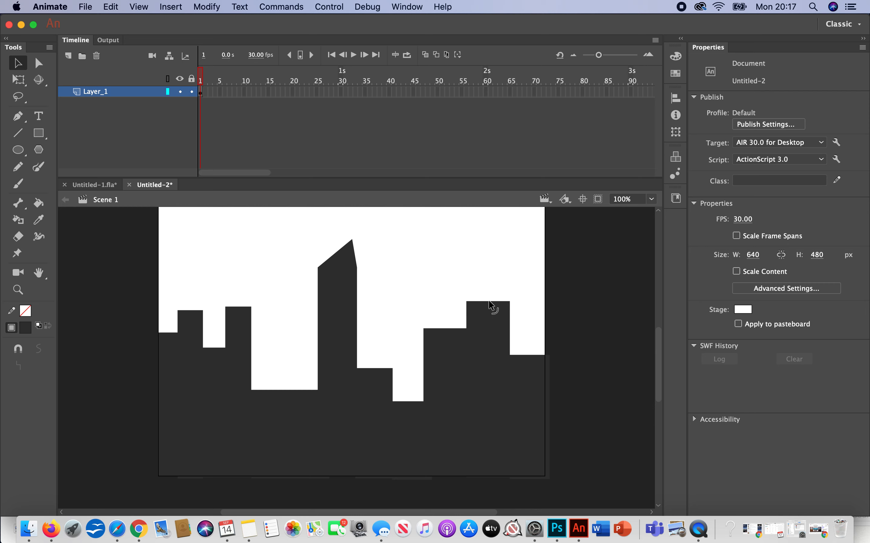
drag(489, 303, 490, 272)
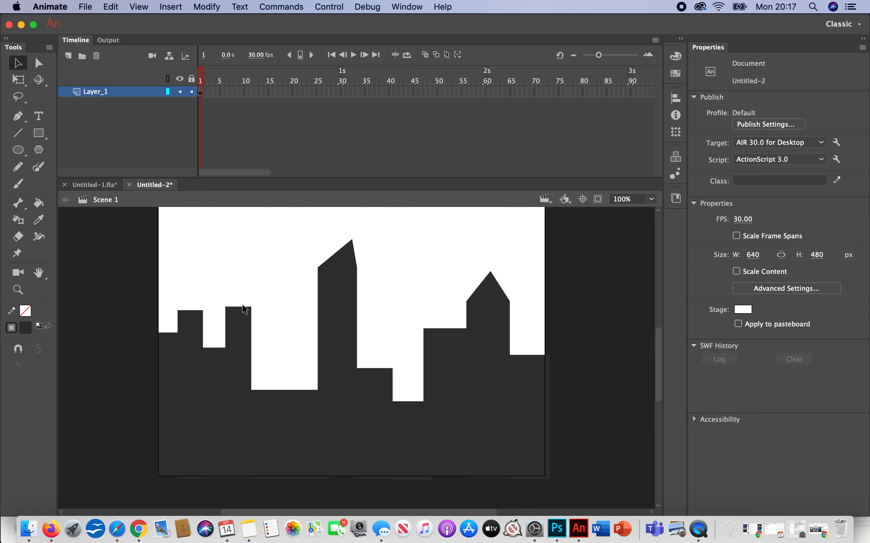
drag(239, 312, 236, 296)
drag(280, 391, 281, 374)
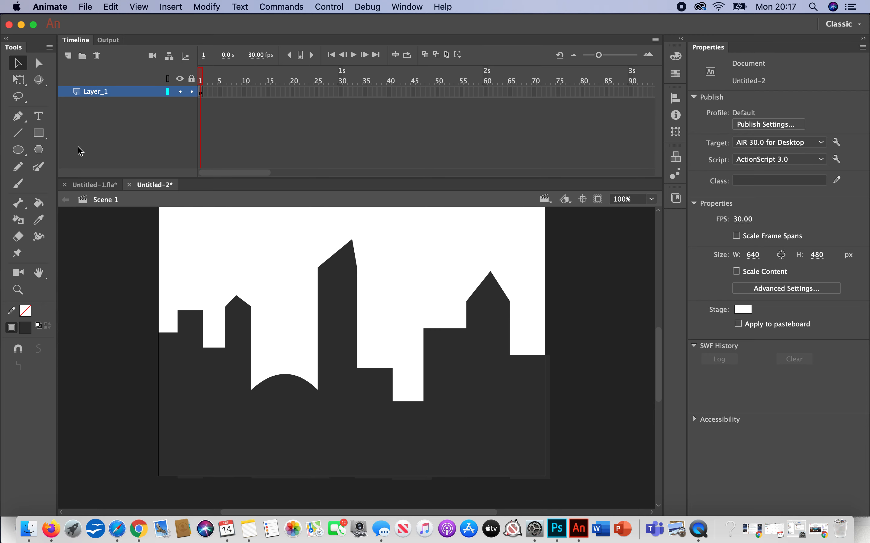
Step: Set the fill to light gray and draw rectangular windows and doors on the left-hand buildings and the arched building
click(28, 330)
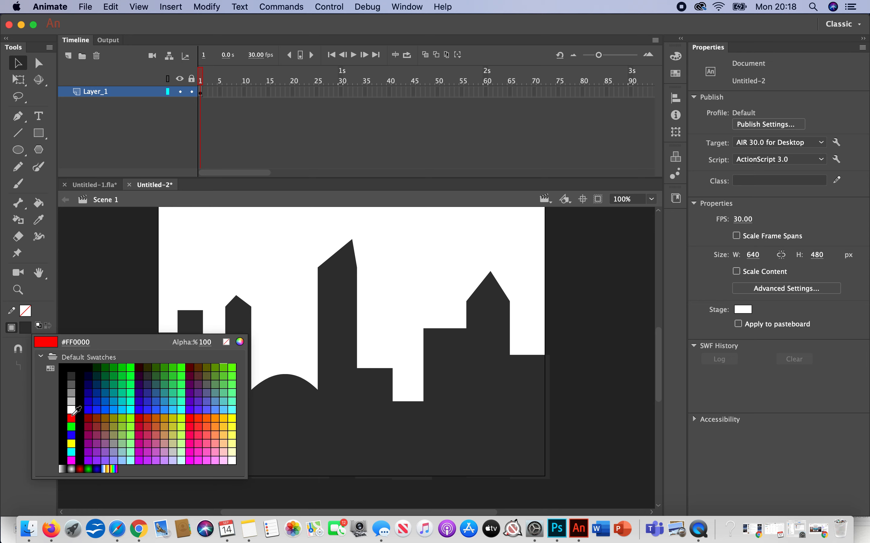
click(71, 402)
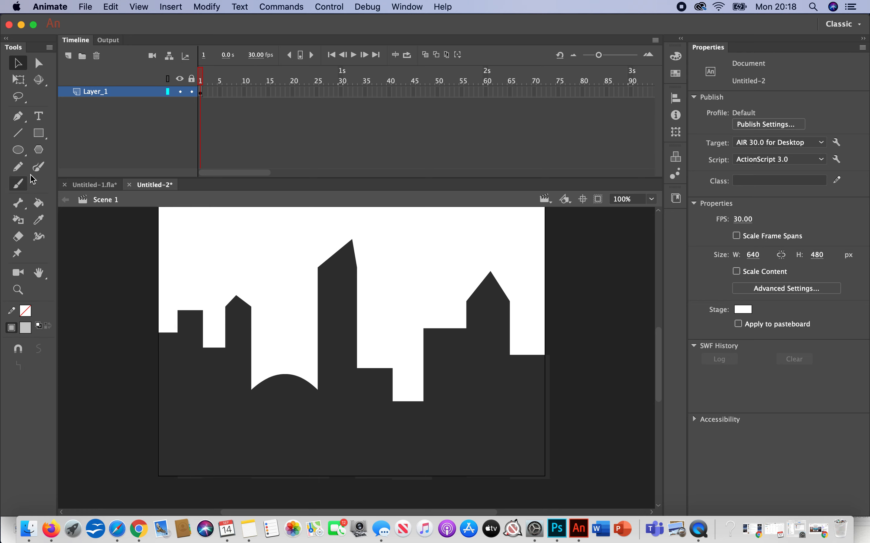
click(38, 133)
drag(164, 346, 168, 360)
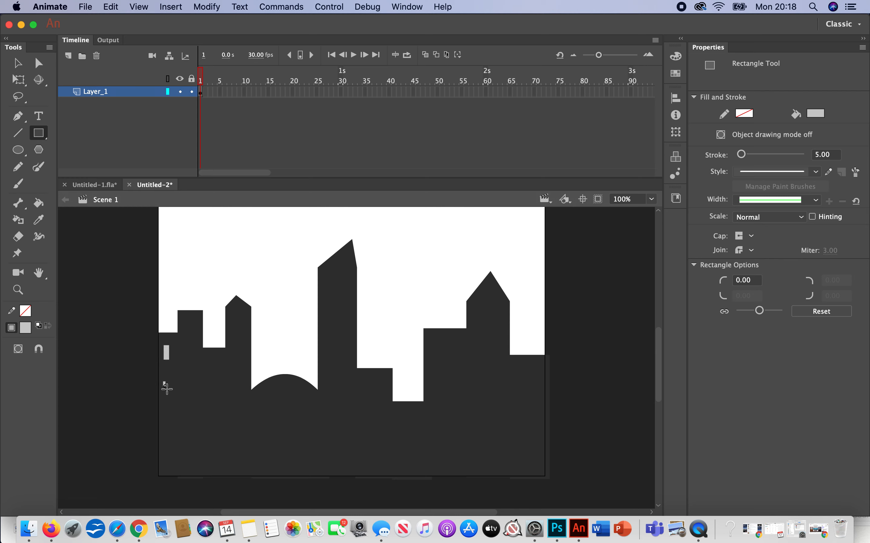
mouse_move(164, 427)
mouse_down()
mouse_move(167, 442)
mouse_move(199, 445)
mouse_move(211, 477)
mouse_up()
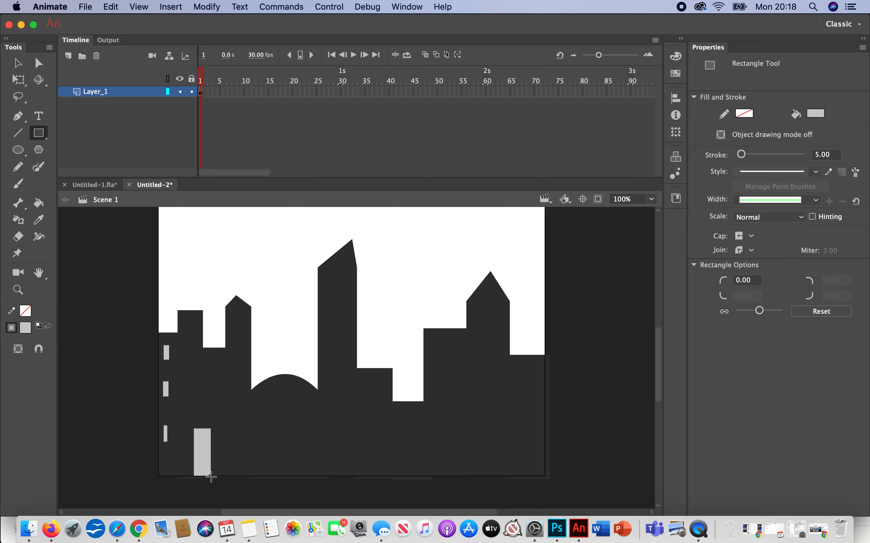
drag(202, 359, 217, 372)
drag(230, 436, 242, 469)
drag(234, 366, 242, 382)
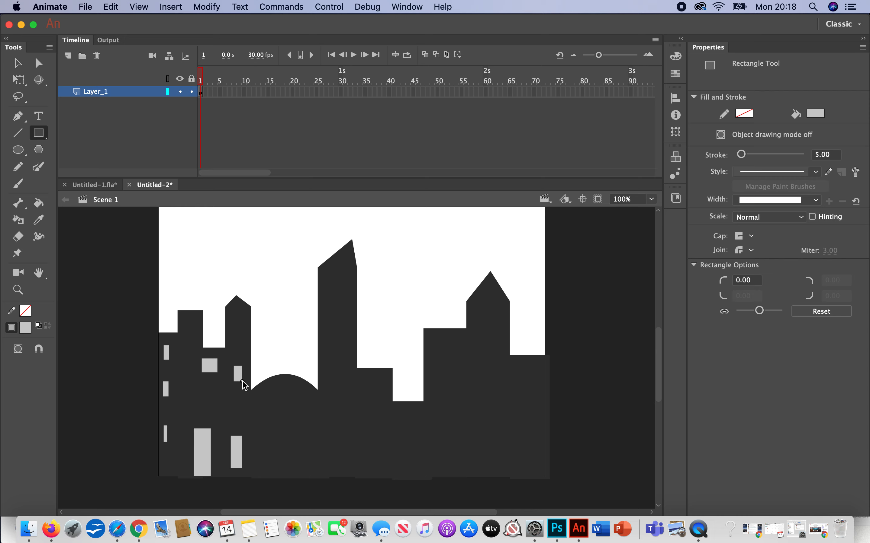
drag(273, 442, 299, 475)
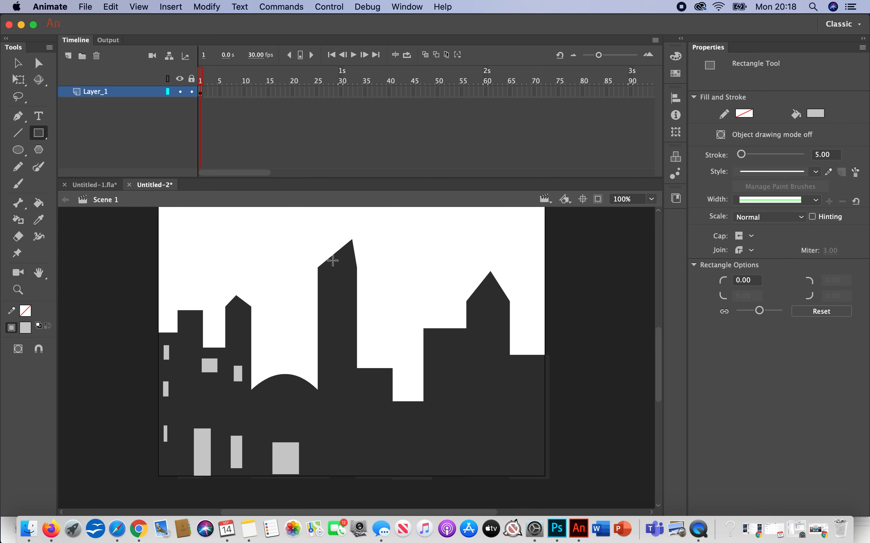
Step: Draw light gray rectangular windows down the tallest tower and on the two low buildings to its right
mouse_move(341, 264)
mouse_down()
mouse_move(351, 287)
mouse_move(347, 333)
mouse_up()
drag(338, 372, 348, 392)
drag(342, 431, 351, 453)
drag(374, 392, 378, 397)
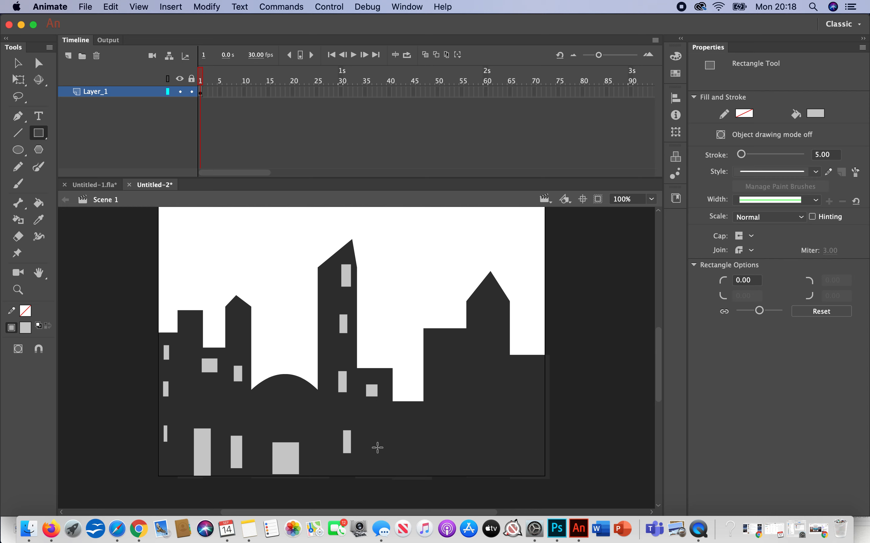
drag(374, 443, 385, 459)
drag(405, 418, 414, 430)
drag(358, 469, 378, 477)
Step: Draw light gray rectangular windows on the three right-hand buildings, including the peaked tower and the one at the stage's edge
mouse_move(436, 343)
mouse_down()
mouse_move(455, 358)
mouse_move(447, 404)
mouse_up()
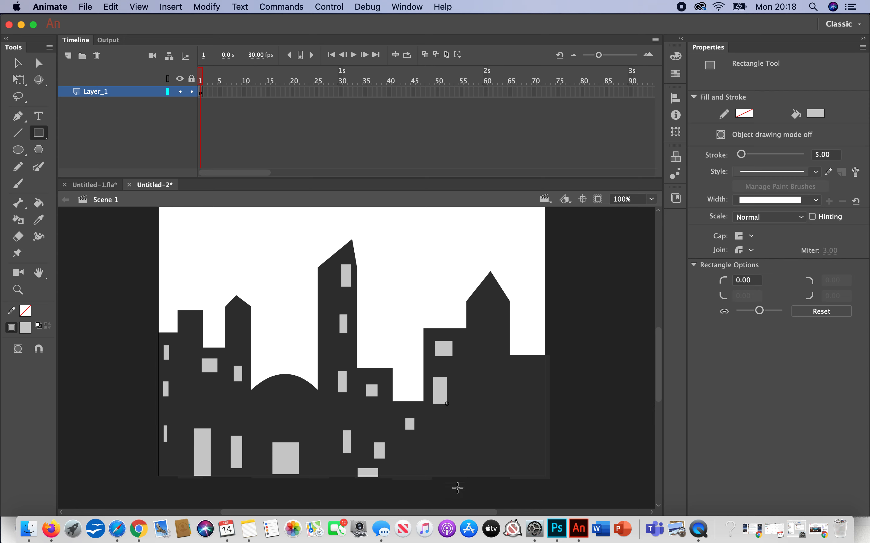
drag(441, 436, 455, 455)
drag(488, 309, 497, 330)
drag(488, 371, 495, 389)
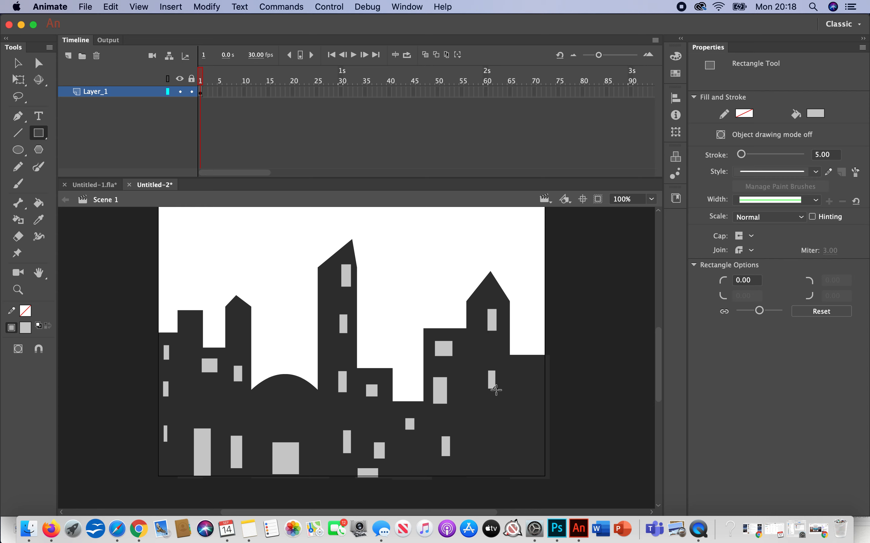
drag(489, 445, 499, 468)
drag(521, 379, 533, 395)
drag(528, 443, 537, 468)
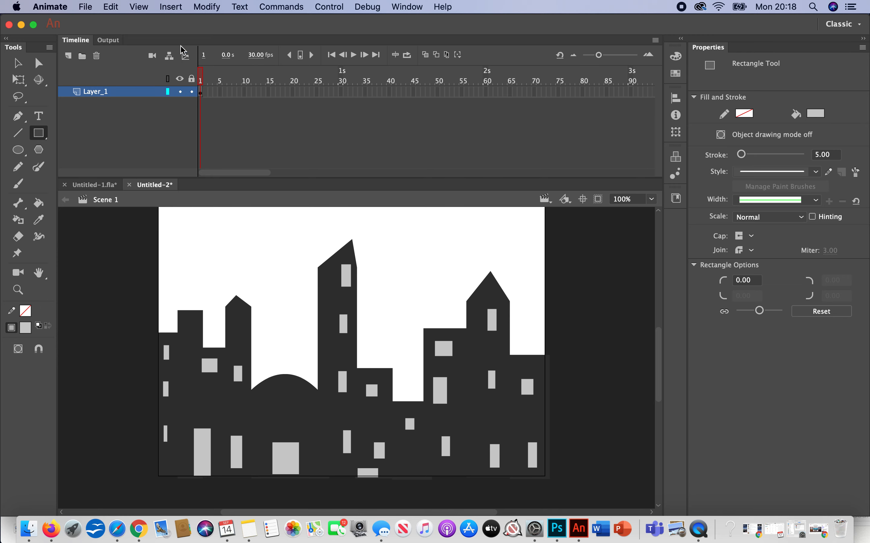
Step: Rename Layer_1, which holds the skyline, as "c ity" and accept the corrected name c_ity
click(93, 96)
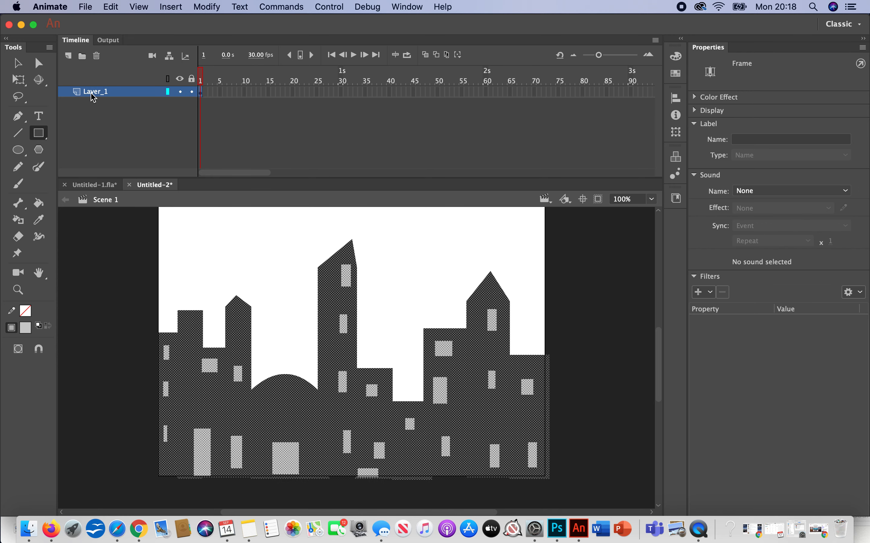
double_click(93, 95)
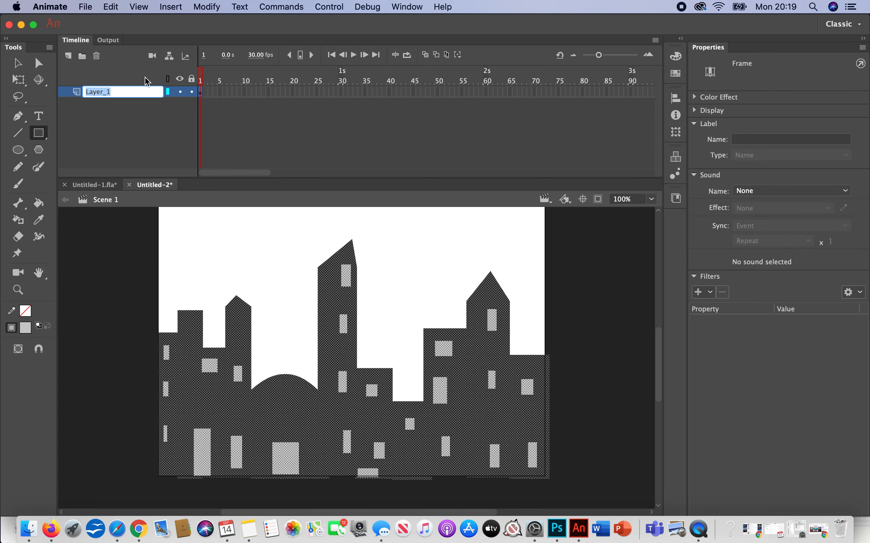
text(c ity)
click(112, 123)
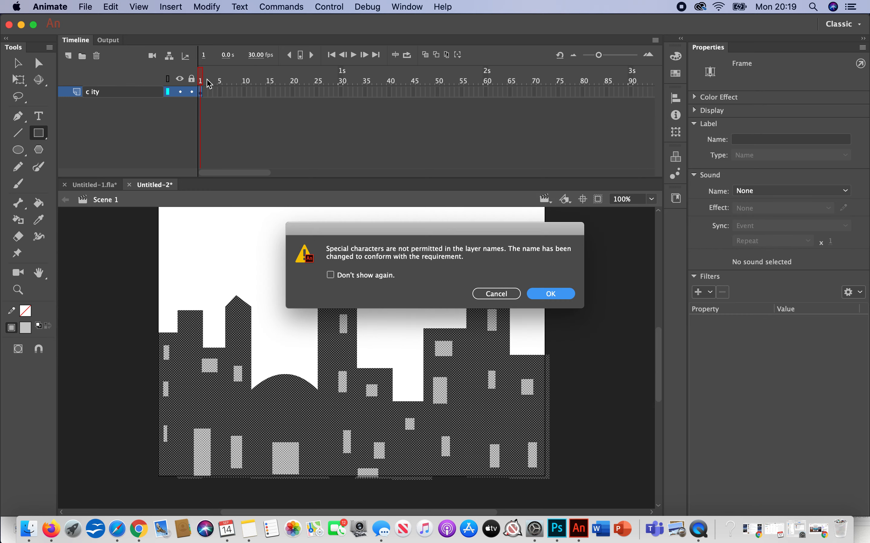
click(558, 297)
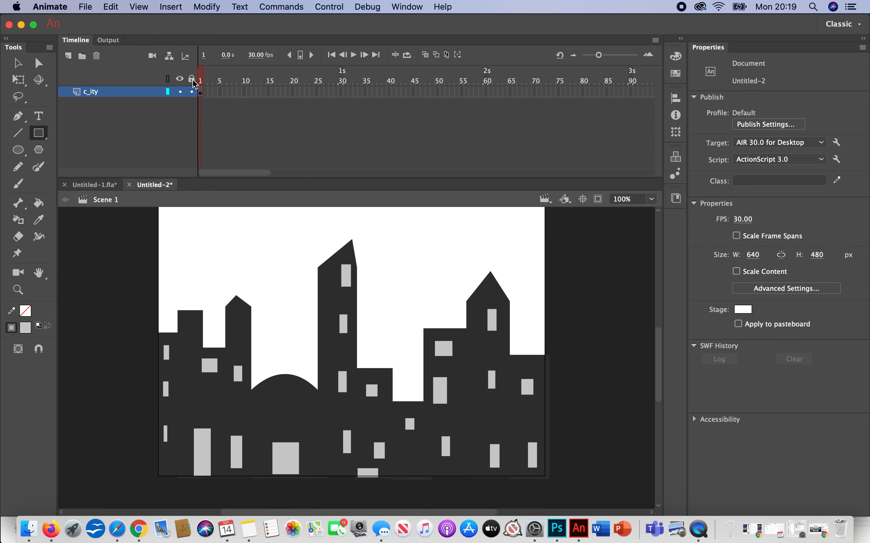
Step: Add a new layer above the skyline layer, hide the skyline layer, and make the new layer active
click(69, 55)
click(180, 102)
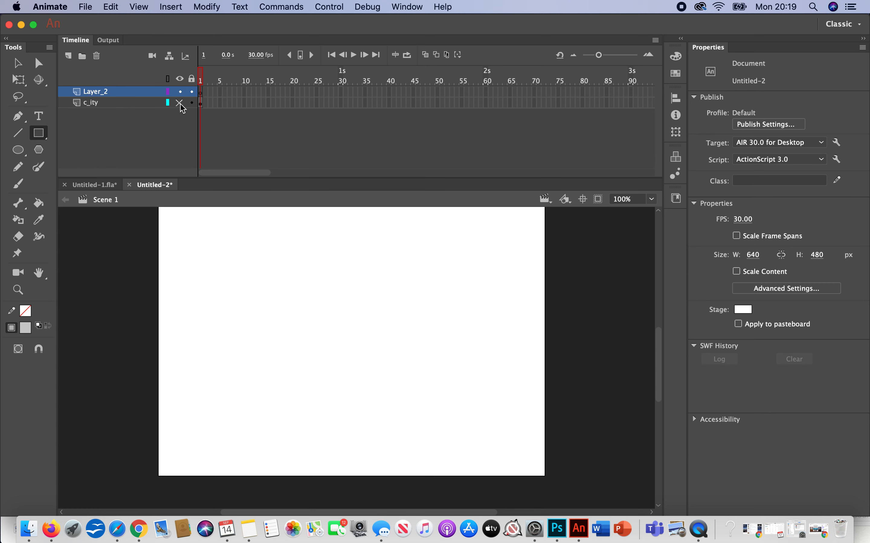
click(127, 91)
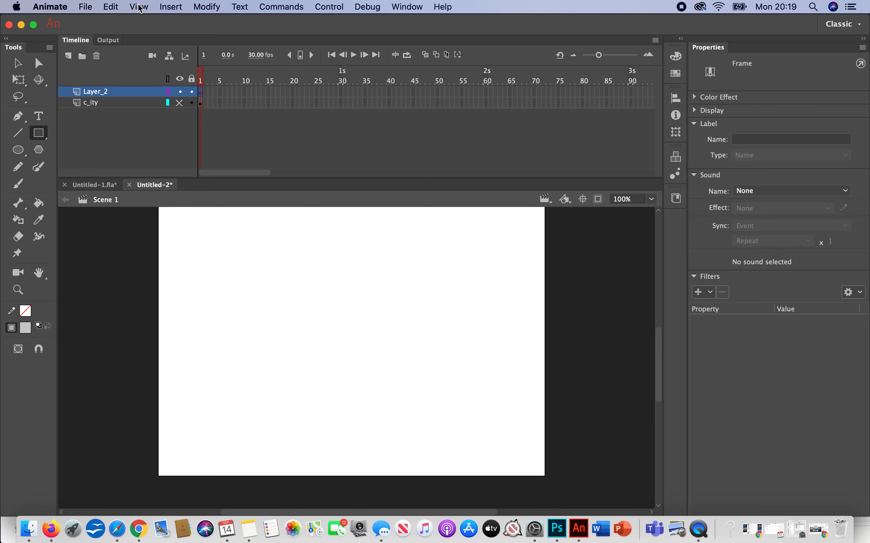
Step: Set the fill to brown #663300 and draw a tall rectangle about 71 px wide at the stage's lower centre
click(40, 134)
click(25, 328)
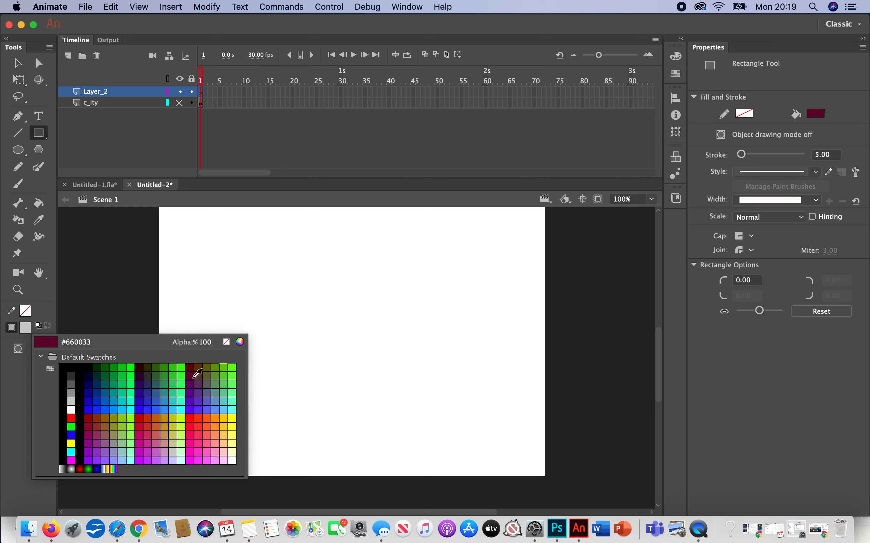
click(193, 377)
click(26, 327)
click(196, 366)
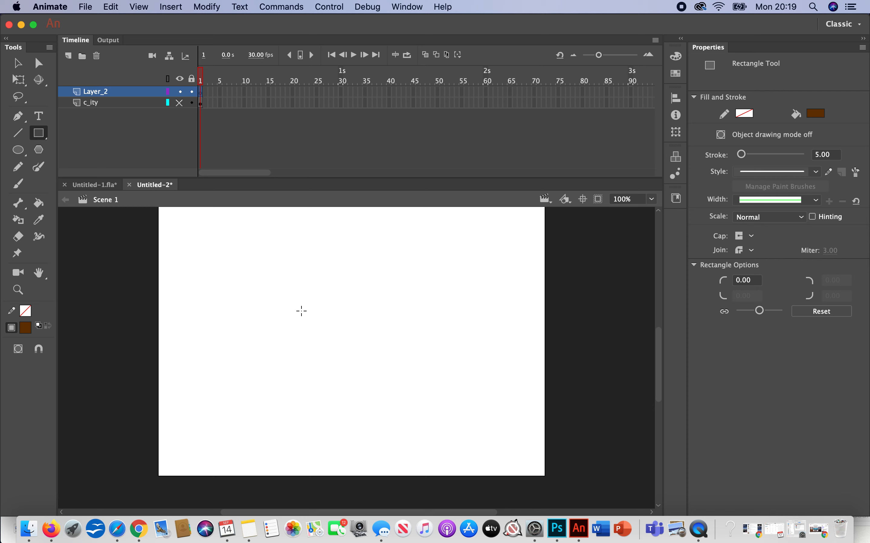
drag(323, 344, 366, 476)
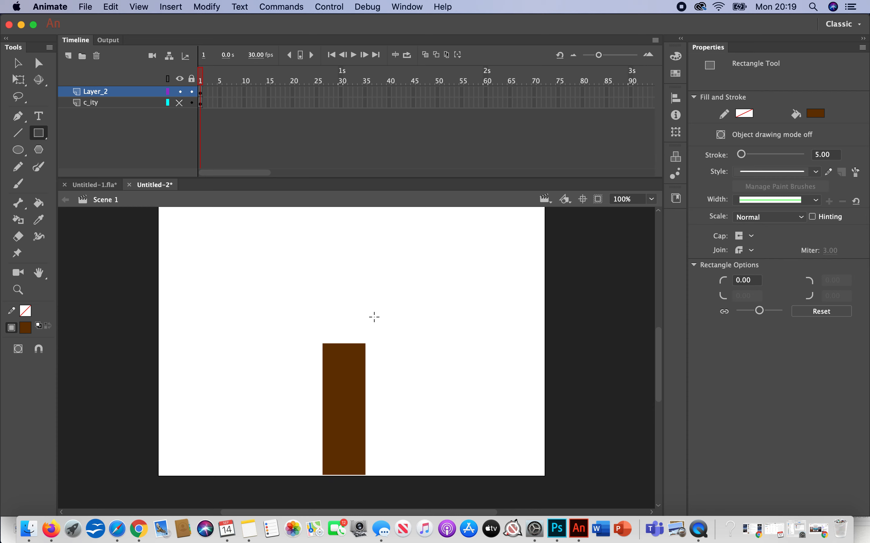
Step: Move the brown rectangle up, clear of the stage's bottom edge, and slightly to the right
click(18, 63)
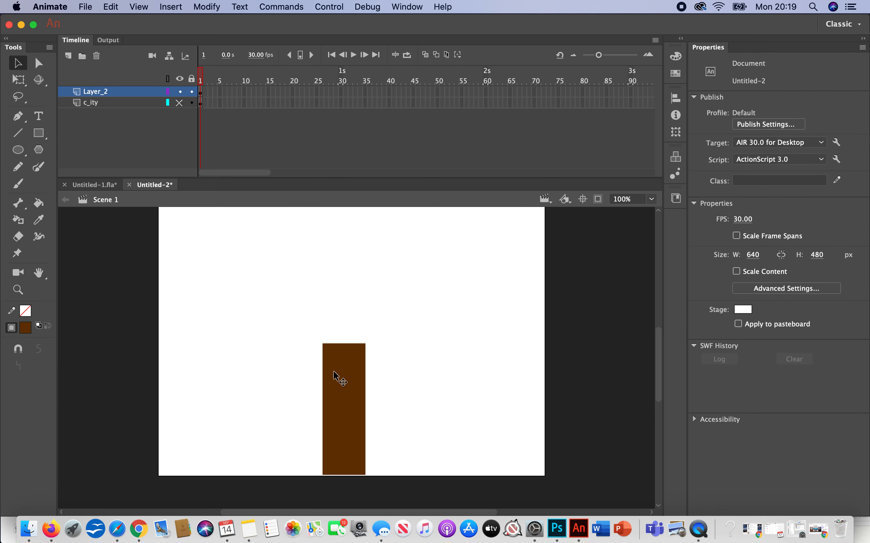
click(342, 376)
drag(342, 377, 343, 329)
click(399, 357)
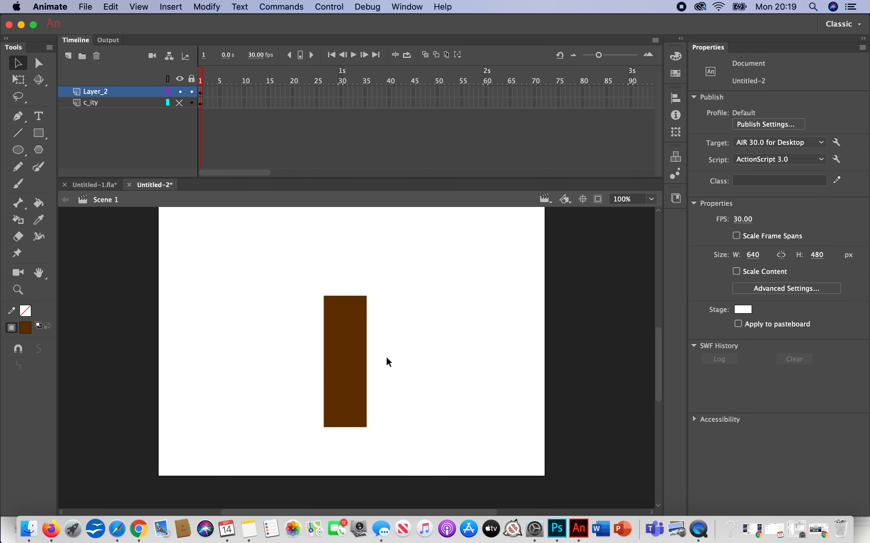
mouse_move(366, 364)
mouse_down()
mouse_move(357, 374)
mouse_move(378, 374)
mouse_up()
click(426, 357)
click(384, 364)
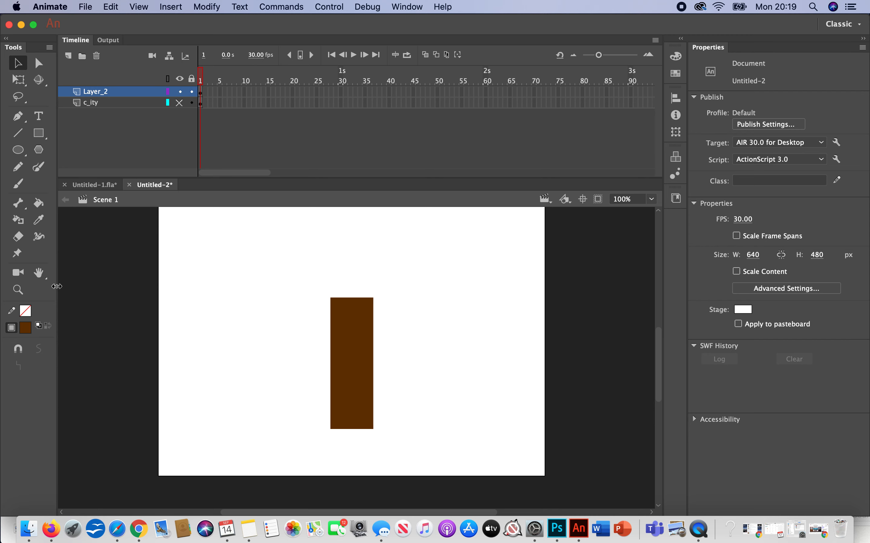
Step: Bend both long sides of the brown rectangle inward to shape a tree trunk with a narrow waist
mouse_move(57, 290)
mouse_down()
mouse_move(107, 297)
mouse_move(64, 298)
mouse_up()
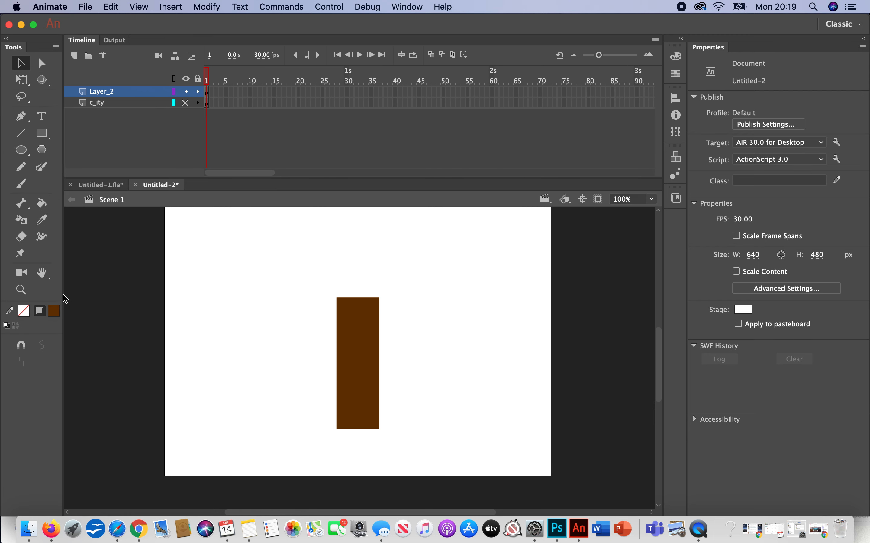
click(21, 290)
click(356, 366)
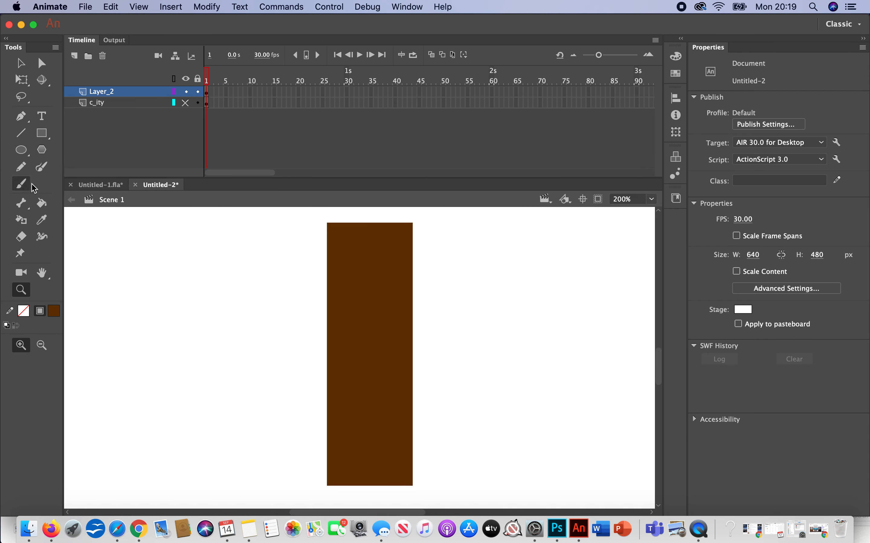
click(21, 64)
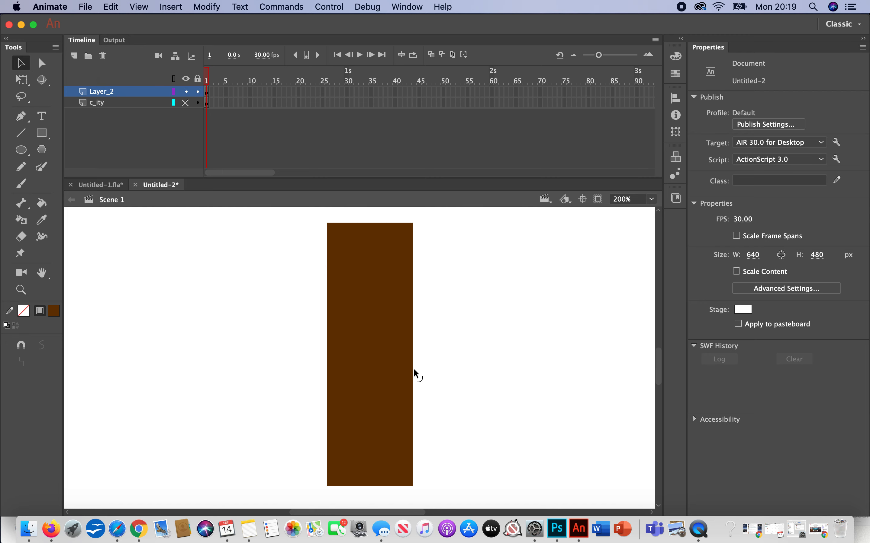
click(411, 367)
click(428, 365)
drag(414, 365, 395, 364)
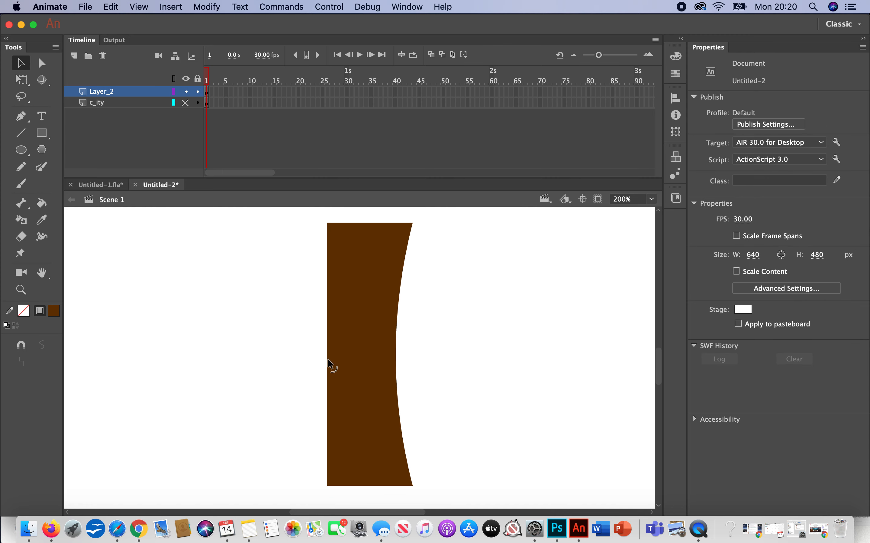
drag(327, 361, 352, 363)
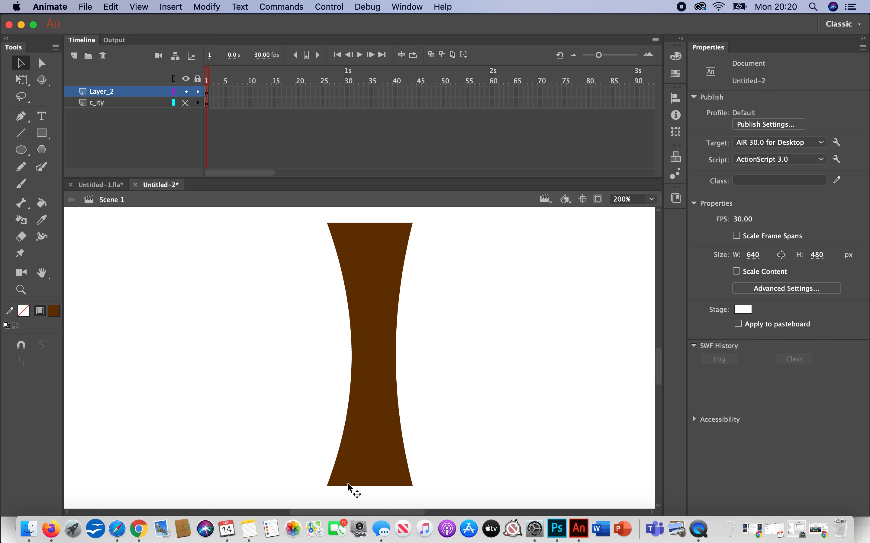
Step: Pull two notches into the trunk's bottom edge to form pointed roots, and shift the trunk slightly down
drag(344, 484, 366, 450)
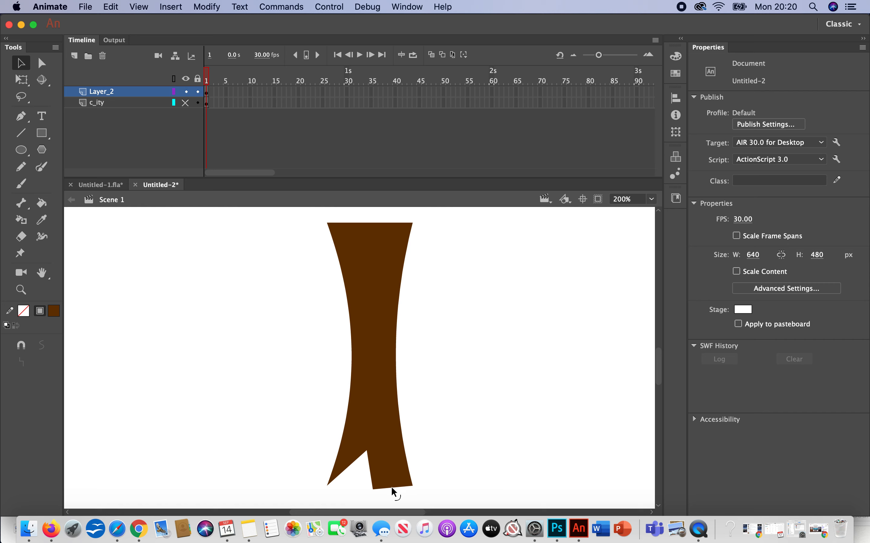
drag(390, 486, 382, 447)
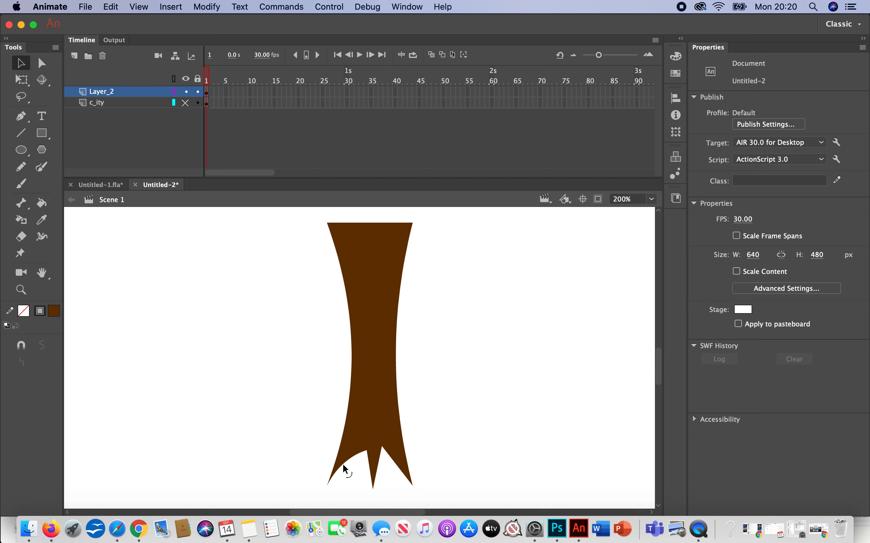
drag(363, 346, 360, 377)
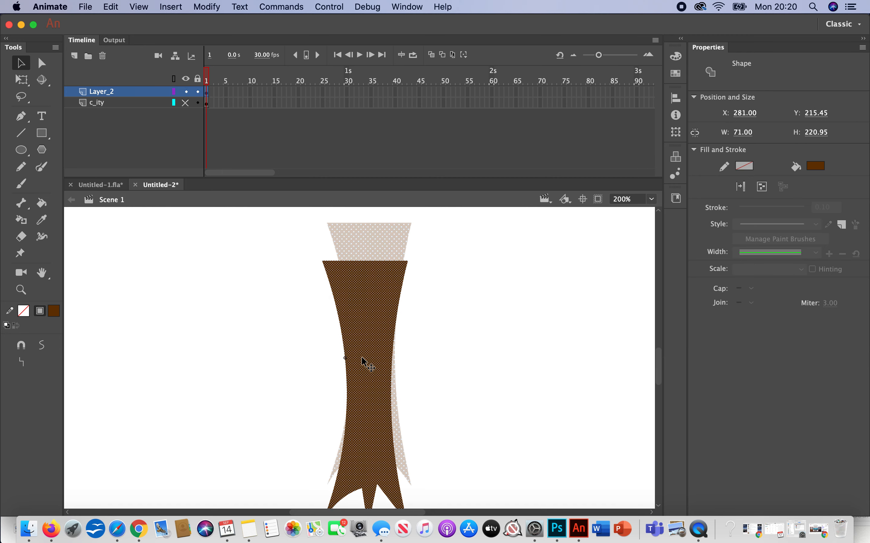
click(447, 297)
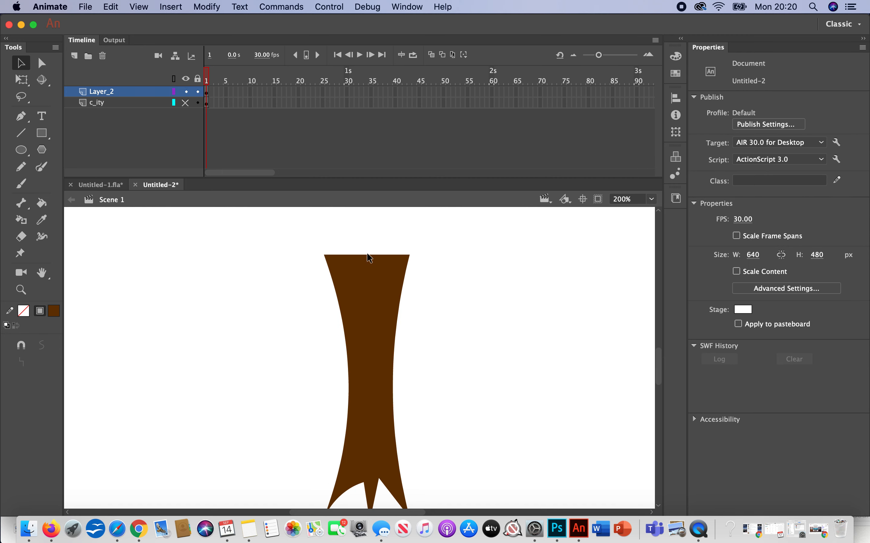
Step: Pull the middle of the trunk's top edge down into a V-shaped fork with two pointed branches
drag(365, 256, 368, 260)
key(super+z)
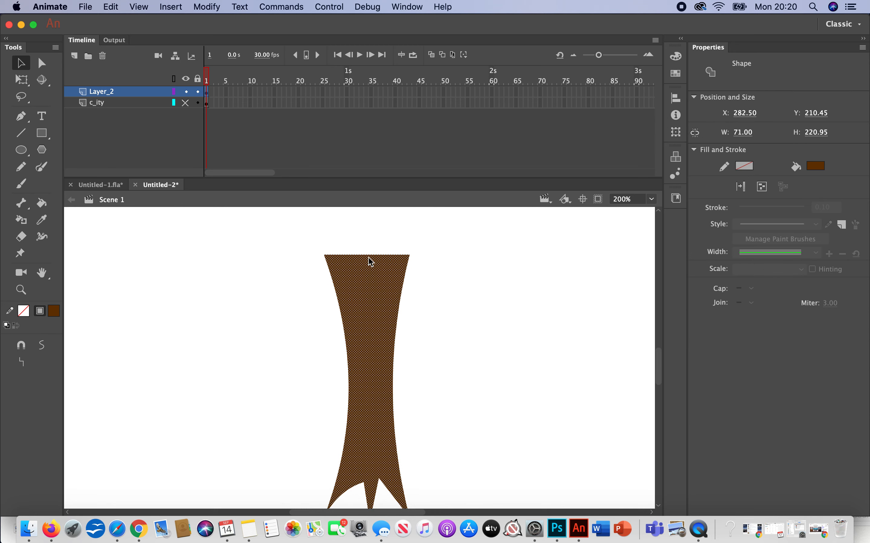
click(423, 233)
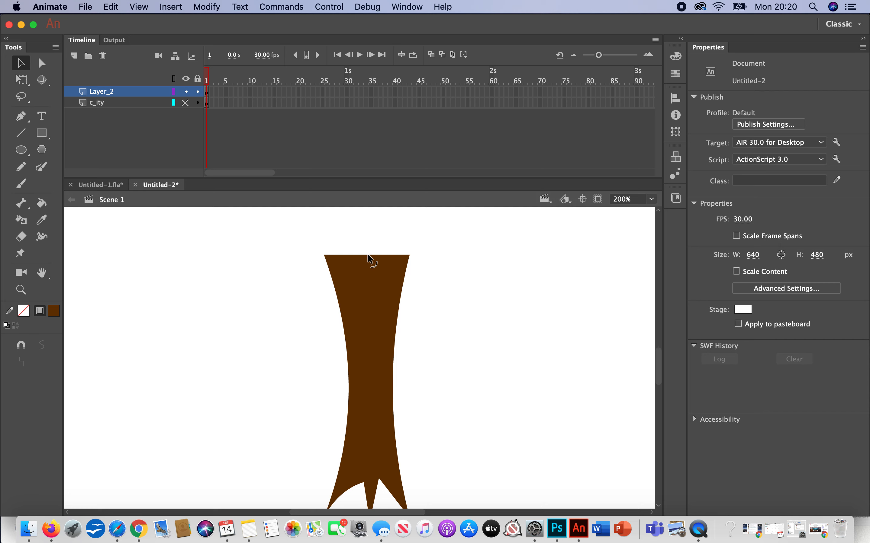
drag(368, 255, 370, 306)
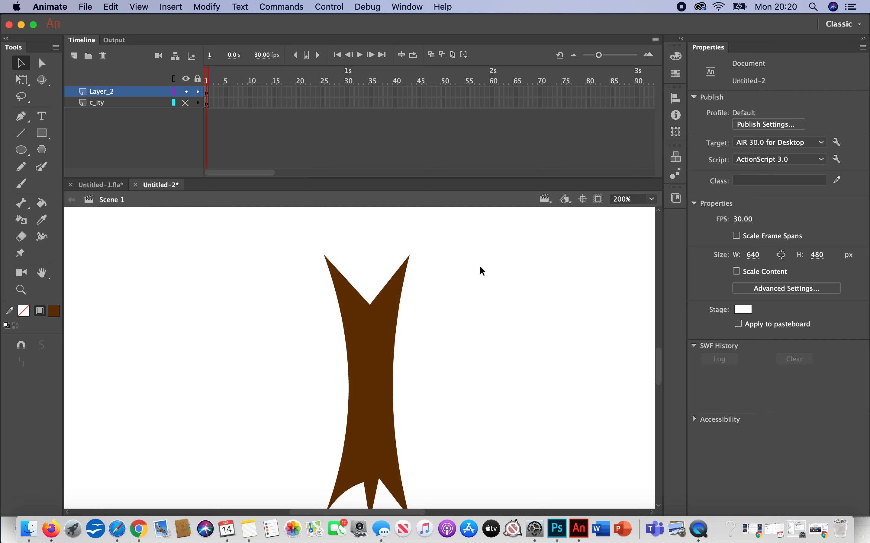
Step: Draw an oval about 64 by 70 px above and to the right of the trunk, and fill it with dark green
scroll(482, 270, up, 3)
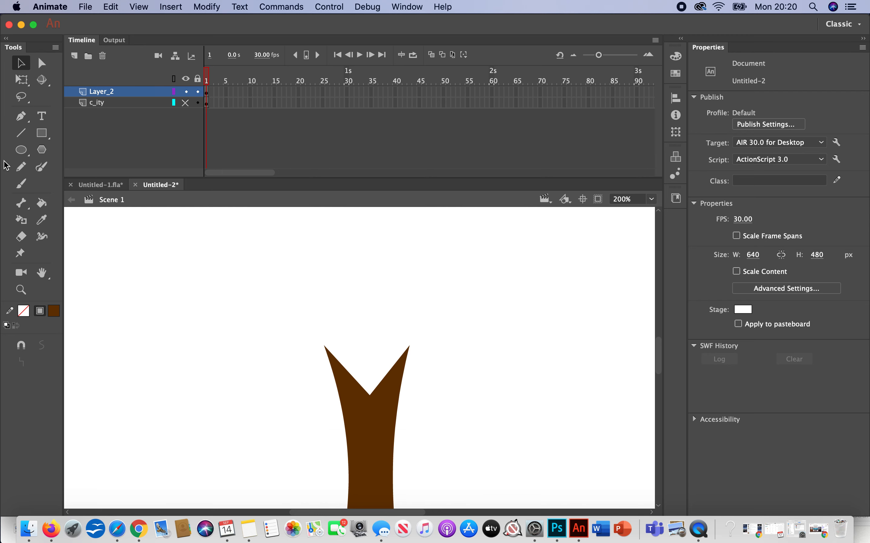
click(22, 154)
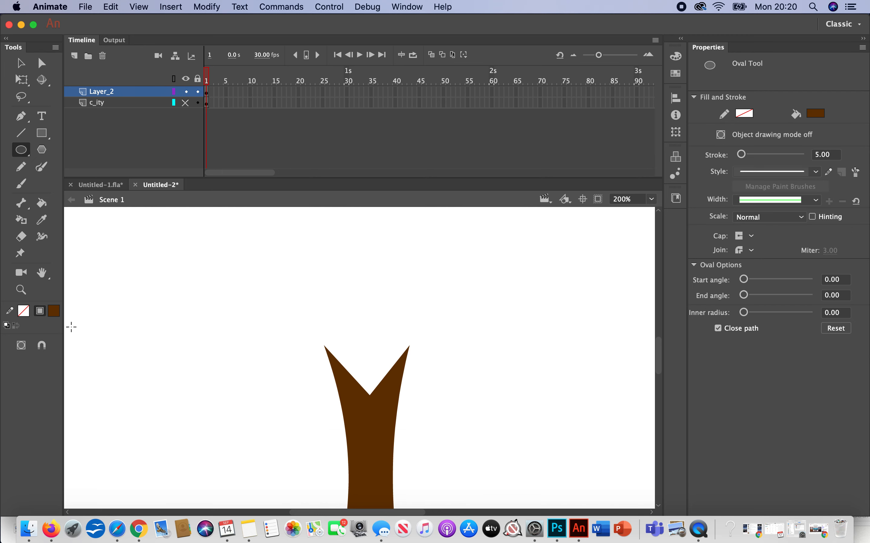
click(58, 314)
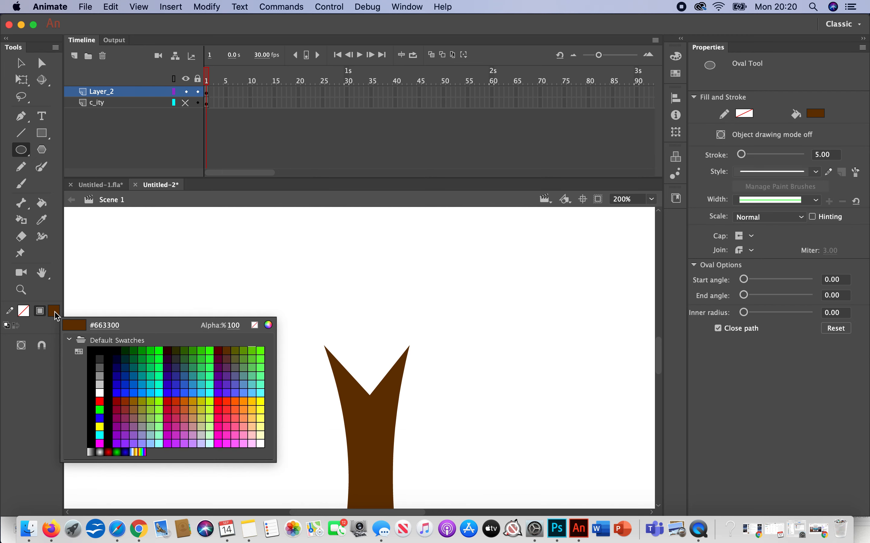
click(132, 354)
drag(556, 291, 586, 332)
key(v)
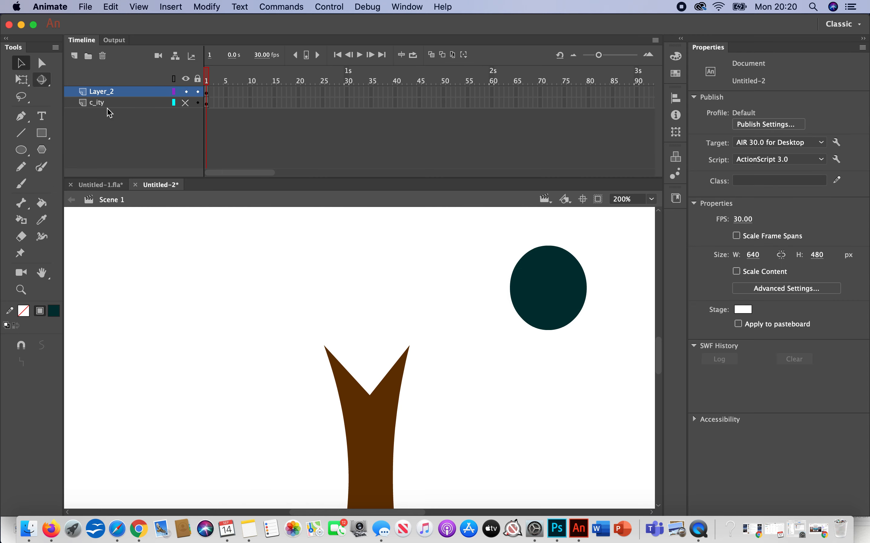
click(550, 306)
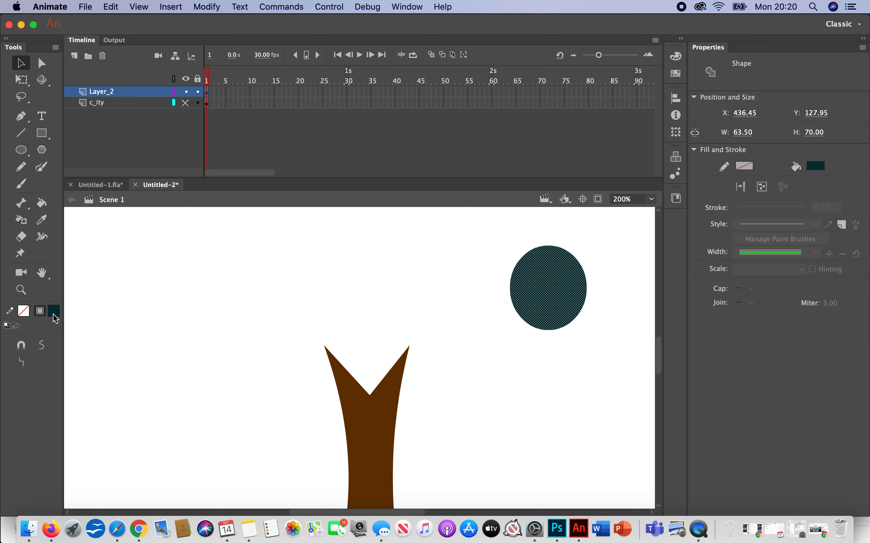
click(54, 316)
click(141, 356)
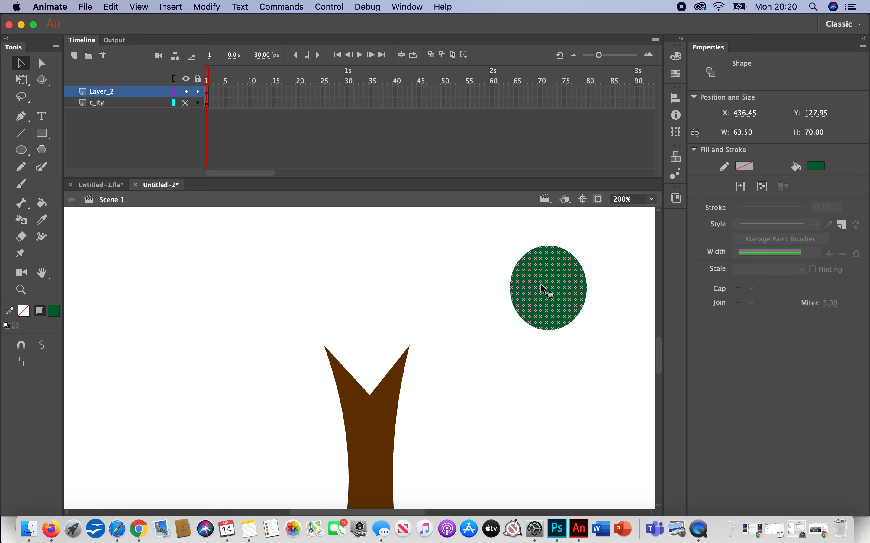
Step: Duplicate the green oval and overlap the copy with the original's lower-left side
mouse_move(541, 288)
alt+mouse_down()
mouse_move(518, 340)
mouse_move(499, 351)
mouse_move(503, 306)
mouse_move(503, 376)
mouse_move(539, 285)
mouse_move(551, 284)
mouse_move(547, 295)
alt+mouse_up()
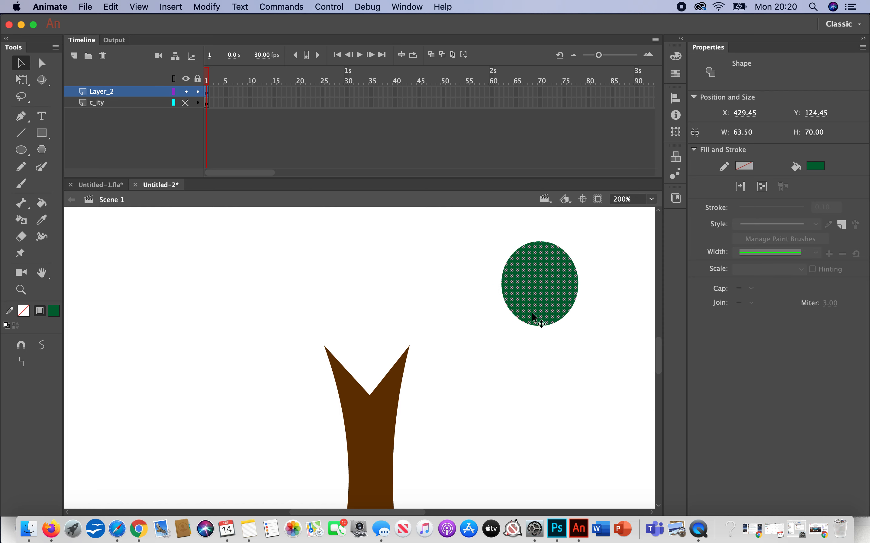
drag(533, 321, 535, 445)
mouse_move(514, 334)
mouse_down()
mouse_move(499, 296)
mouse_move(507, 332)
mouse_up()
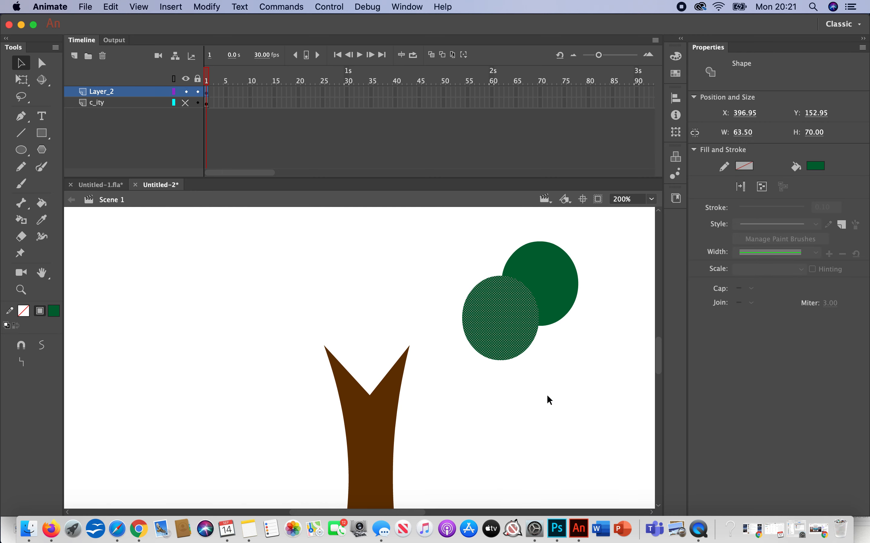
Step: Draw a smaller green oval and move it against the lower right of the other two to complete a foliage cluster
click(547, 400)
click(21, 150)
drag(544, 397, 609, 470)
click(24, 69)
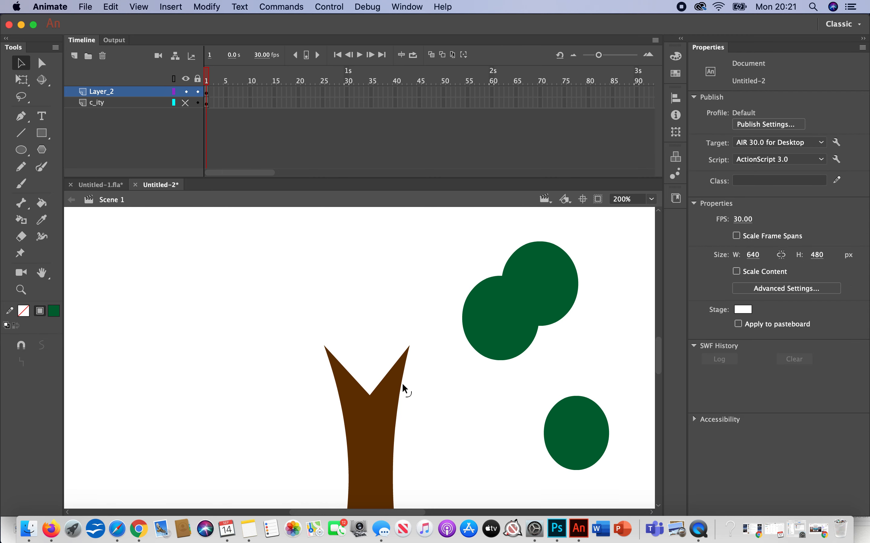
click(582, 451)
drag(582, 450, 561, 344)
click(584, 351)
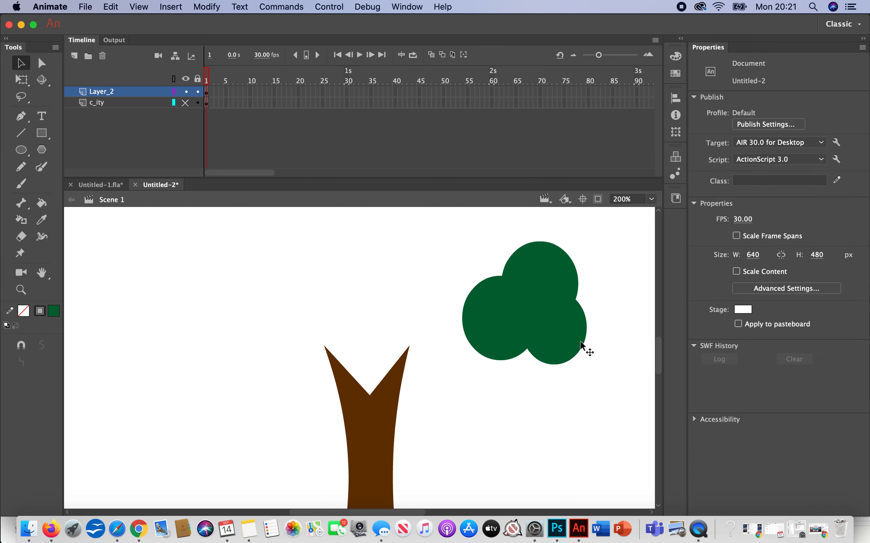
Step: Select the whole green foliage cluster and move it down beside the trunk's fork
drag(611, 432, 429, 223)
drag(515, 306, 532, 400)
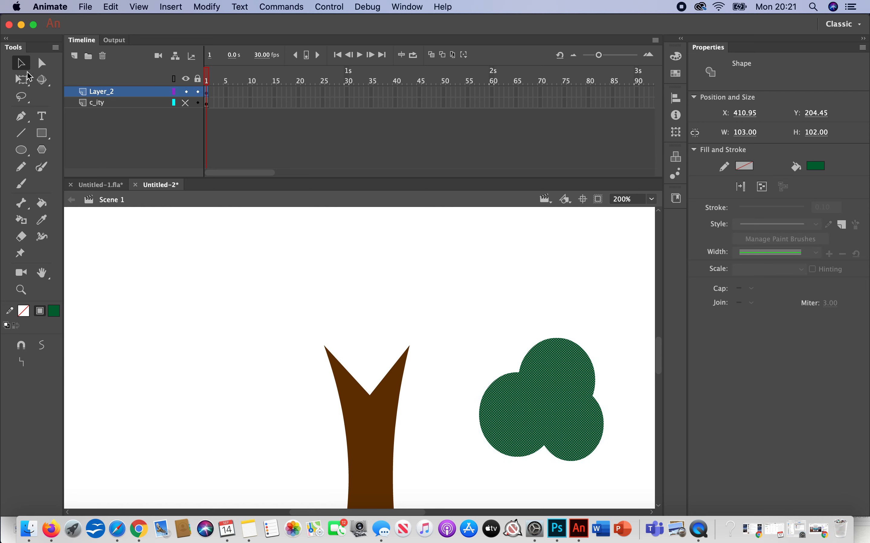
Step: Enlarge the green foliage cluster to about 144 px wide and move it to the left of the brown trunk
click(22, 79)
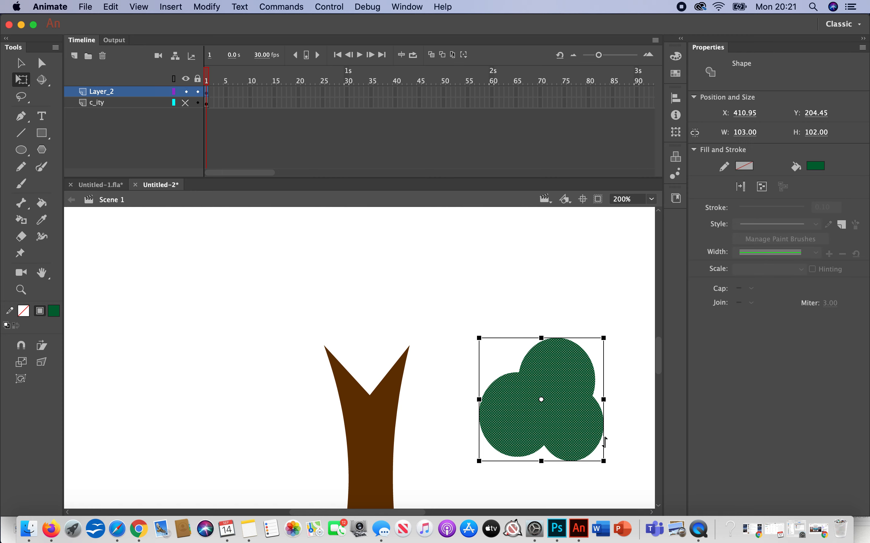
drag(603, 461, 628, 486)
click(507, 254)
drag(569, 413, 226, 373)
click(575, 429)
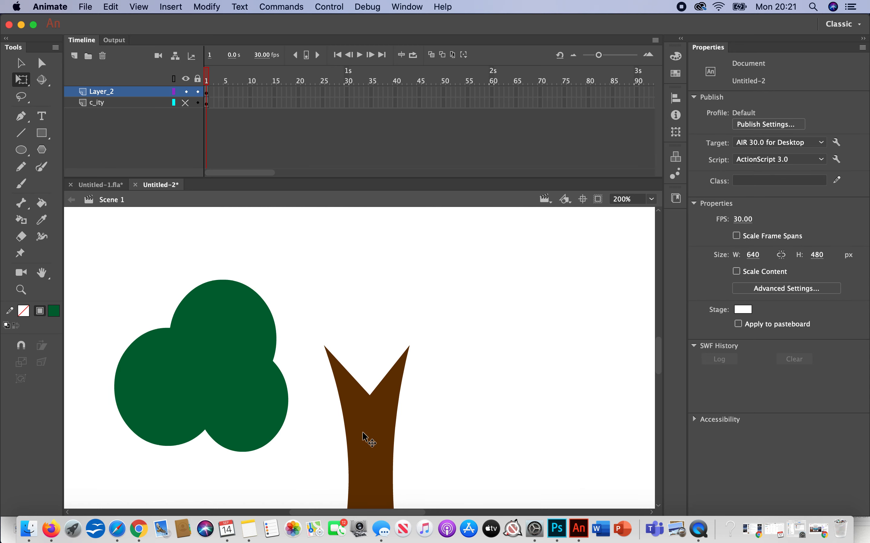
Step: Move the brown trunk onto the foliage so its fork overlaps the lower part of the green cluster
click(365, 436)
drag(365, 440, 204, 470)
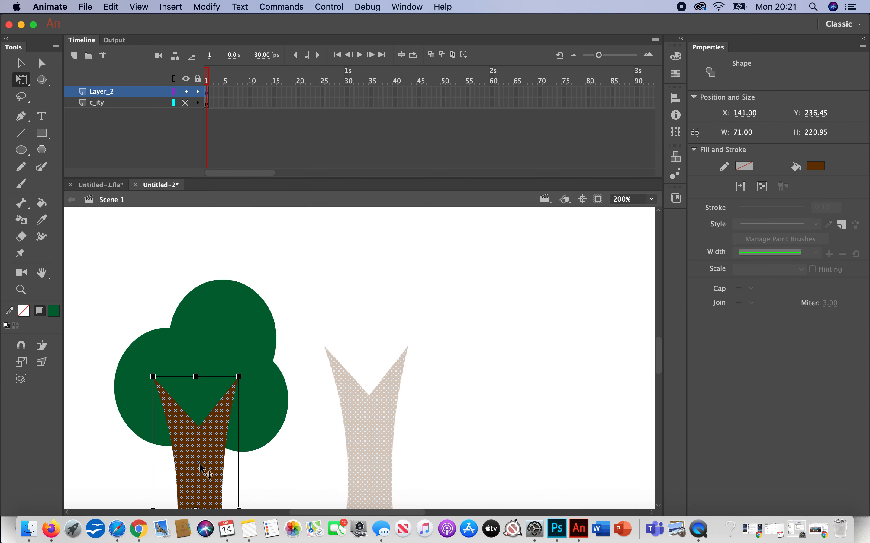
click(575, 368)
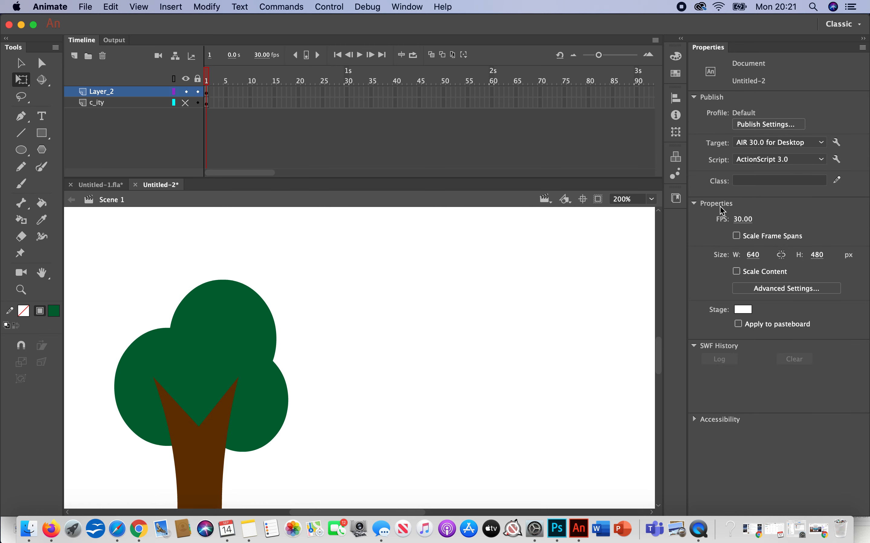
Step: Select the whole tree, foliage and trunk together, and move it up toward the upper-left part of the stage
click(654, 200)
click(642, 279)
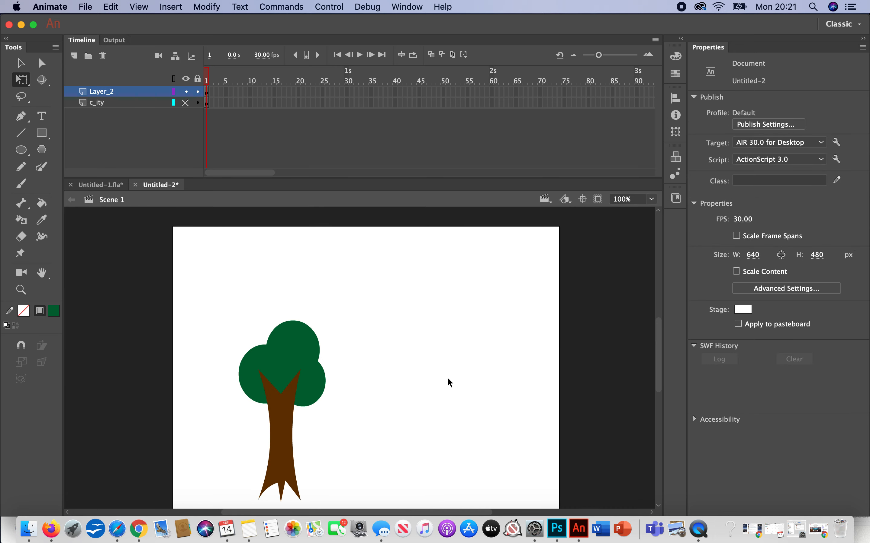
drag(232, 298, 384, 509)
drag(284, 380, 278, 312)
click(395, 370)
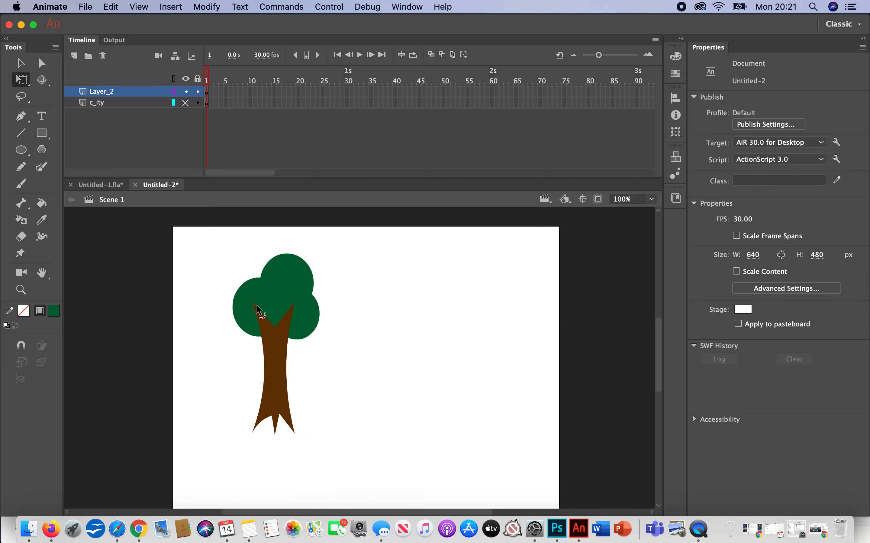
Step: Select both foliage and trunk, and place a duplicate of the complete tree to its right at about the same height
drag(278, 369, 423, 387)
key(super+z)
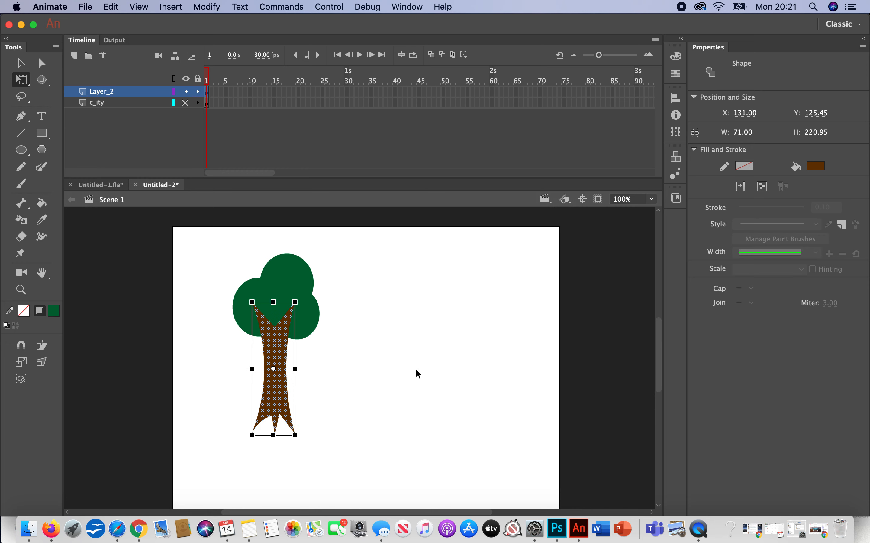
drag(206, 234, 418, 463)
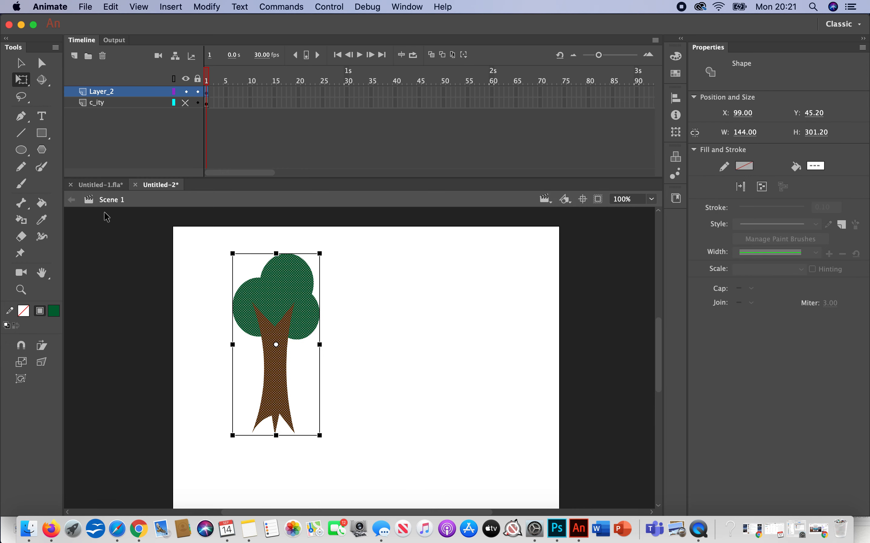
key(v)
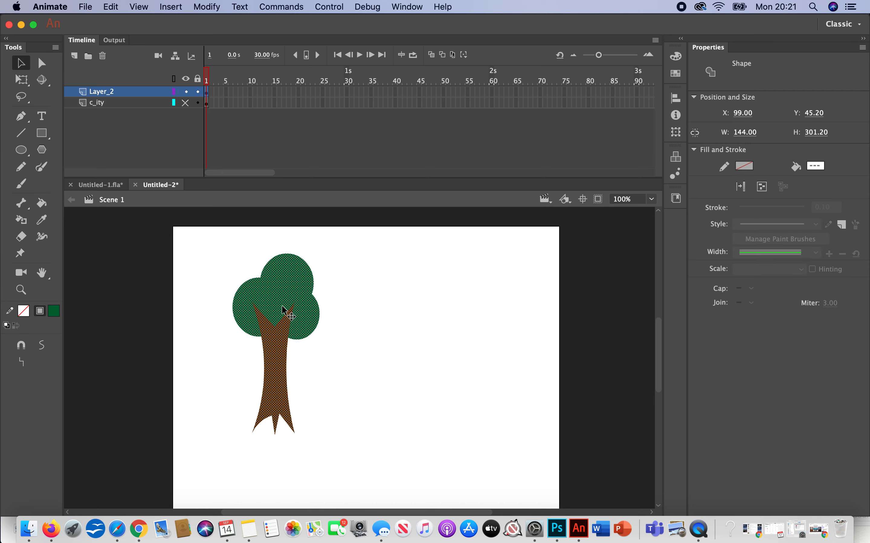
alt+drag(278, 344, 410, 342)
click(495, 418)
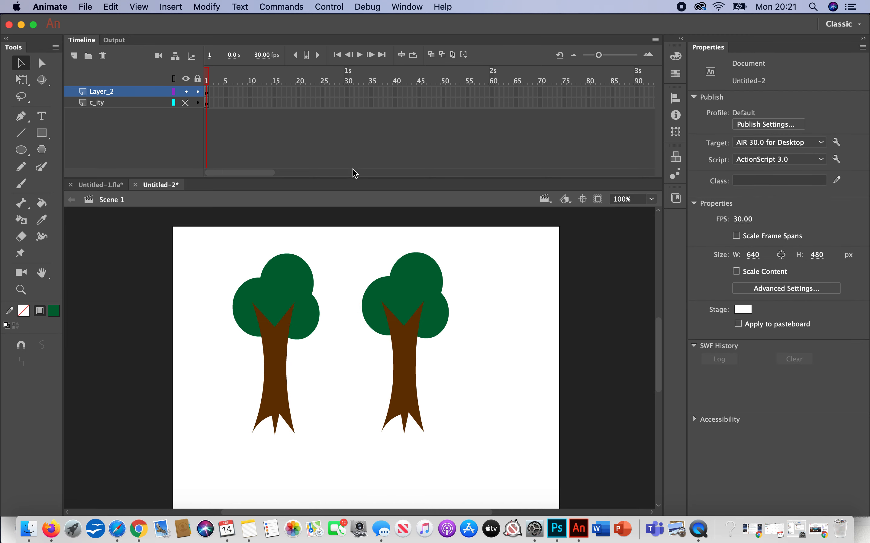